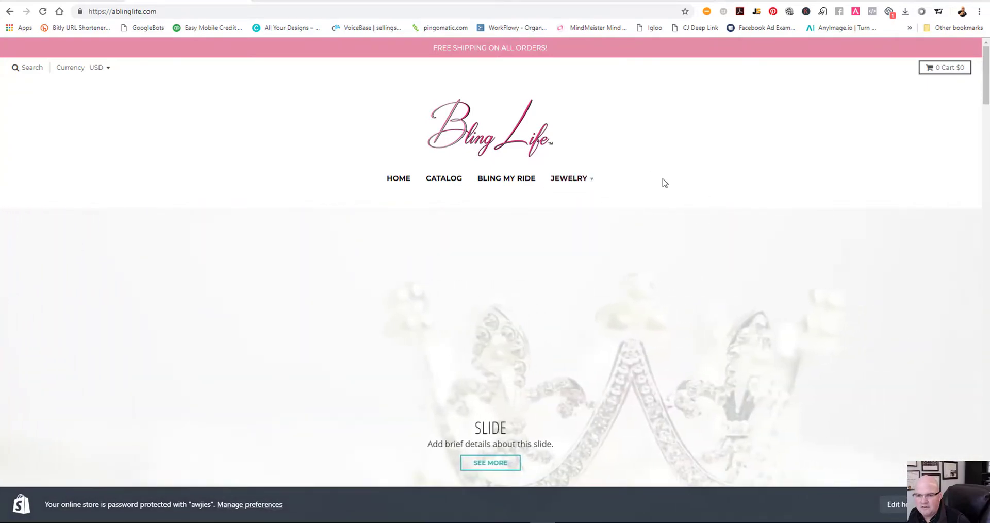
# Preview the Bling Life storefront down to its footer and back, then return to the admin home.
pyautogui.scroll(-20, 728, 268)
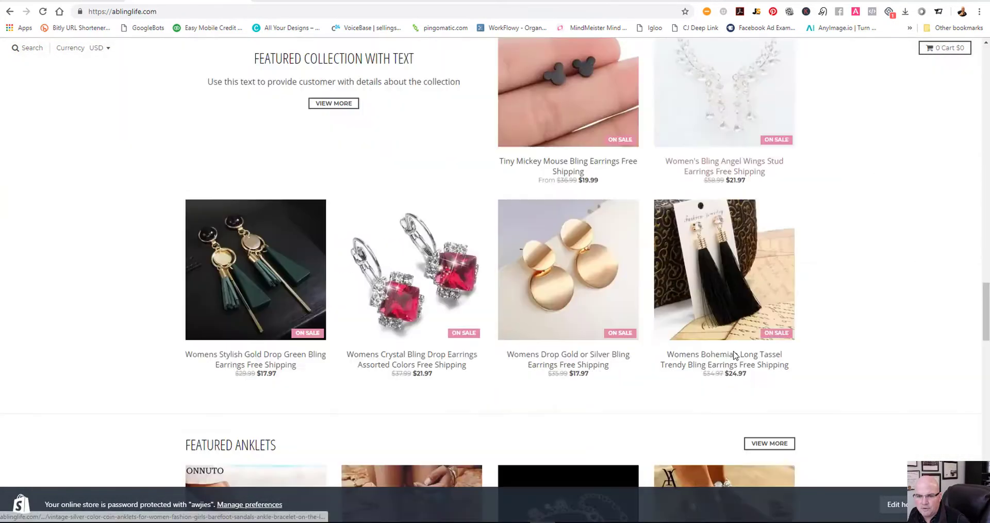
pyautogui.scroll(-15, 736, 361)
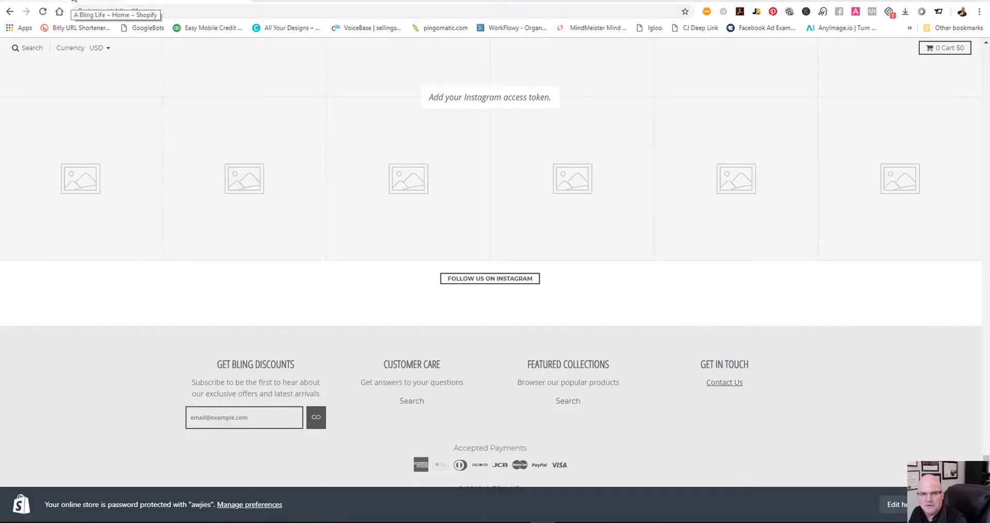
pyautogui.scroll(20, 465, 299)
pyautogui.scroll(5, 143, 78)
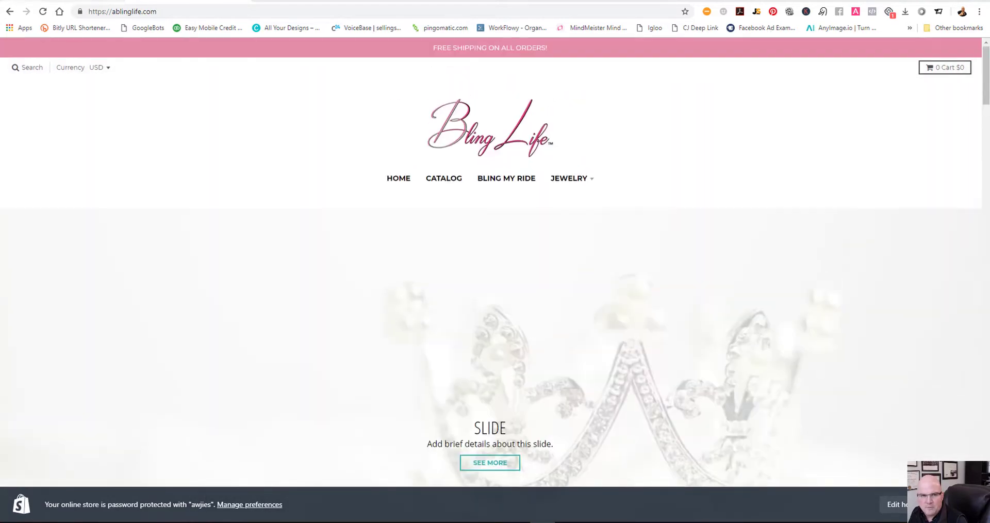
pyautogui.click(98, 2)
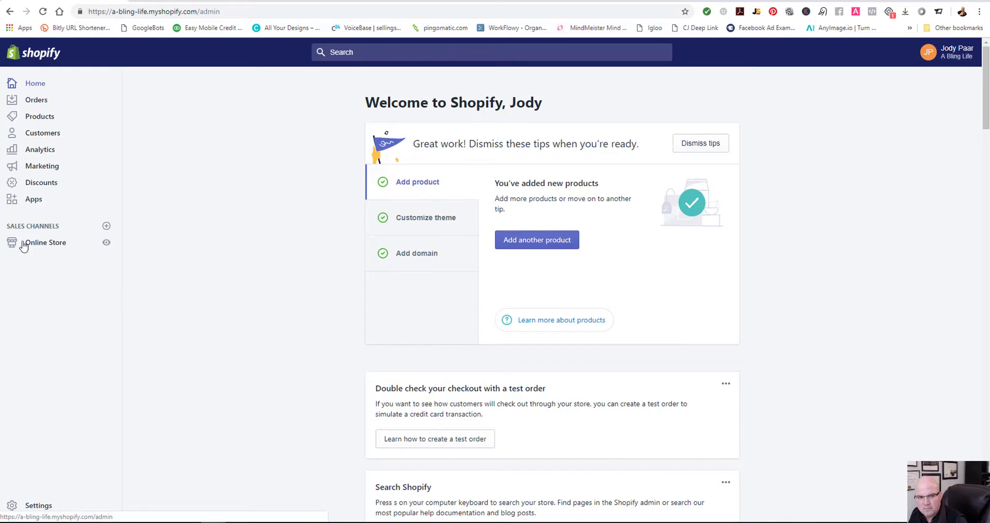
# Start a new blank page from the empty Online Store Pages list.
pyautogui.click(41, 245)
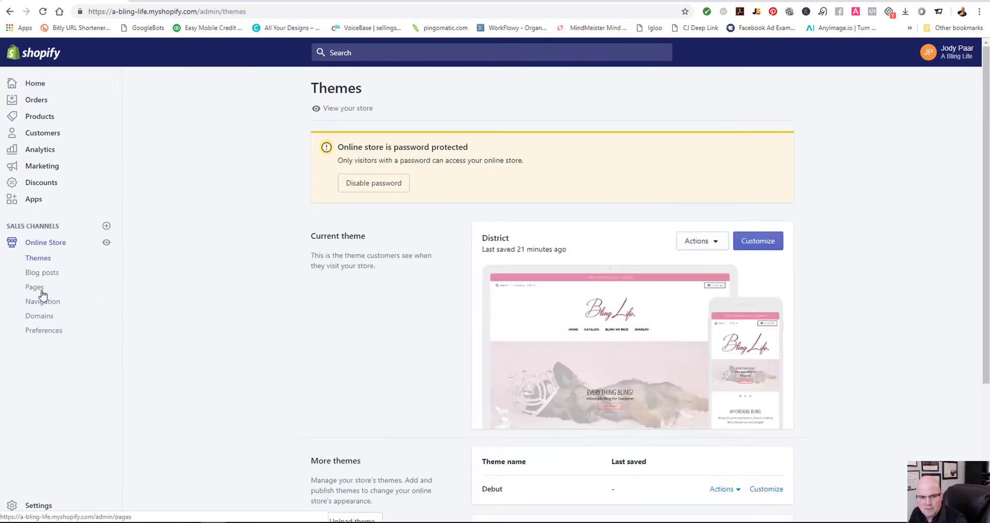
pyautogui.click(35, 289)
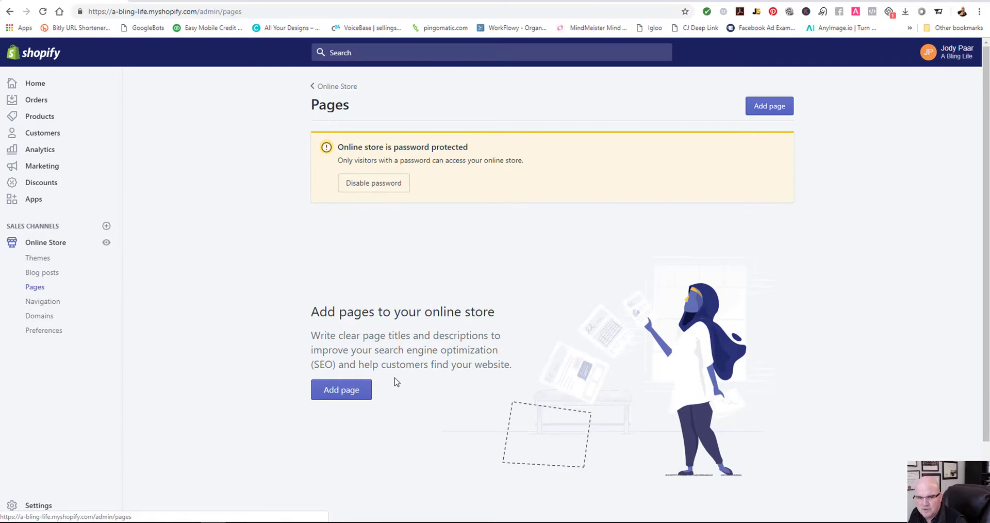
pyautogui.scroll(-2, 454, 416)
pyautogui.scroll(2, 453, 417)
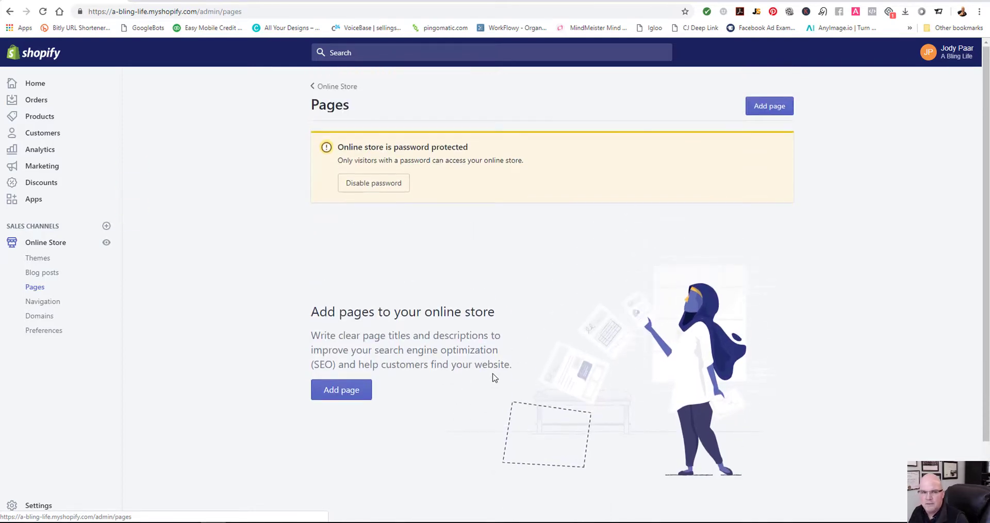
pyautogui.click(774, 109)
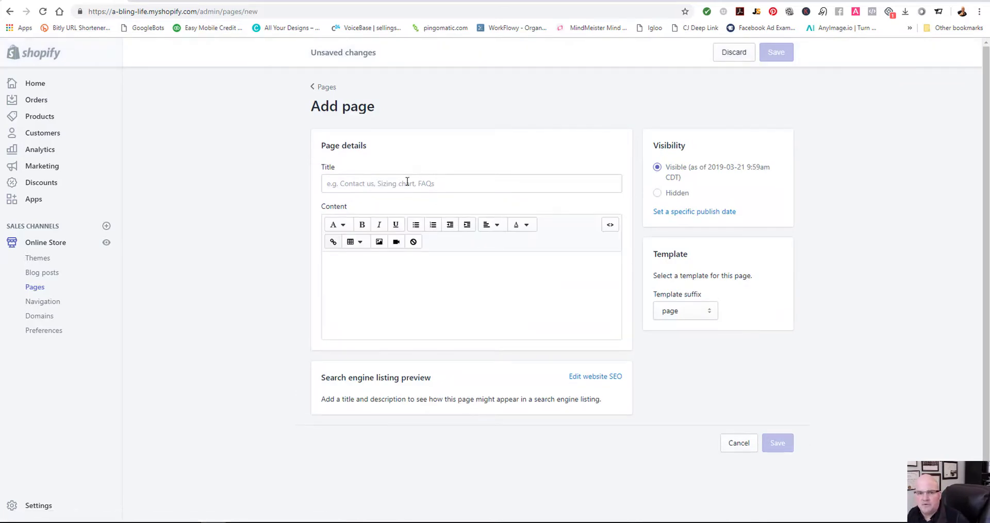
# Title the new page 'Contact Us' and move into the empty content editor.
pyautogui.click(407, 181)
pyautogui.write('Cont')
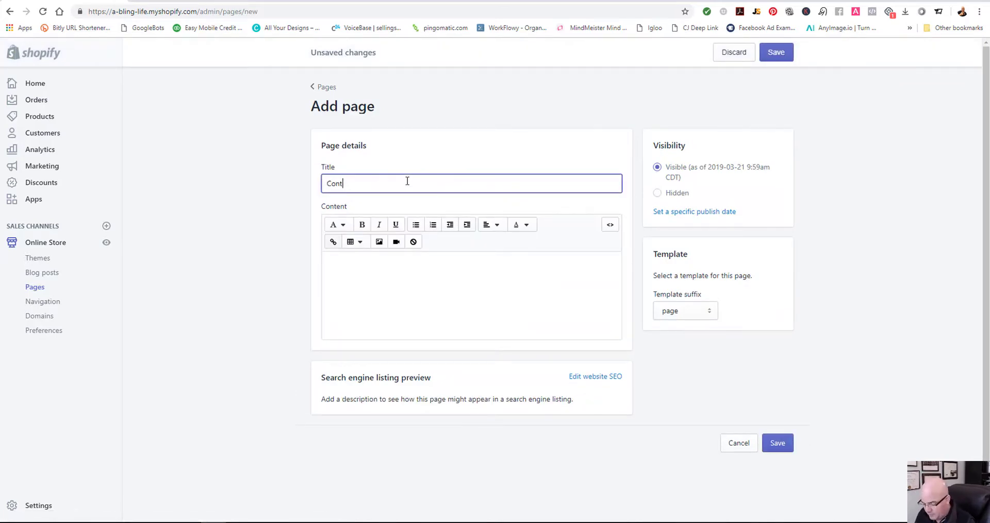
pyautogui.write('act Us')
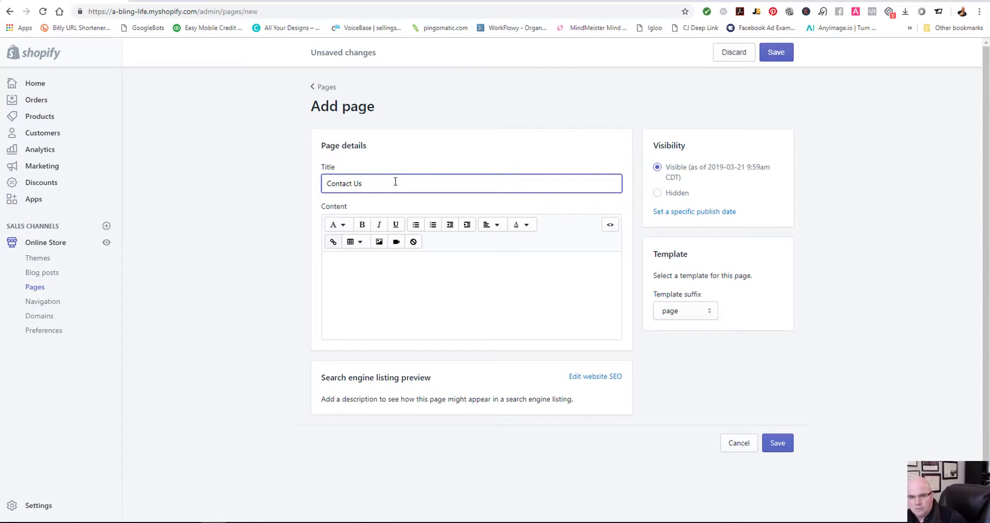
pyautogui.click(465, 281)
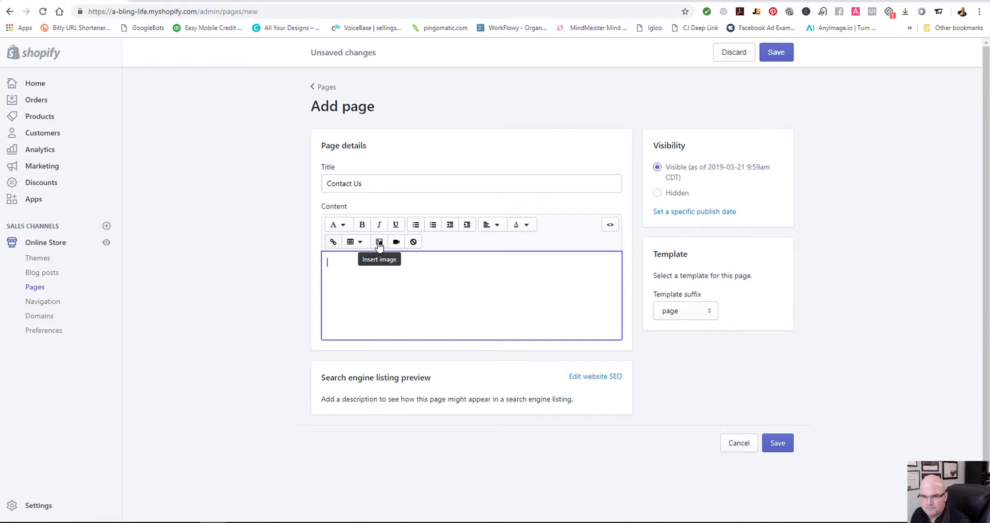
# Insert the Bling Life banner image at the top of the content, centre-aligned.
pyautogui.click(379, 242)
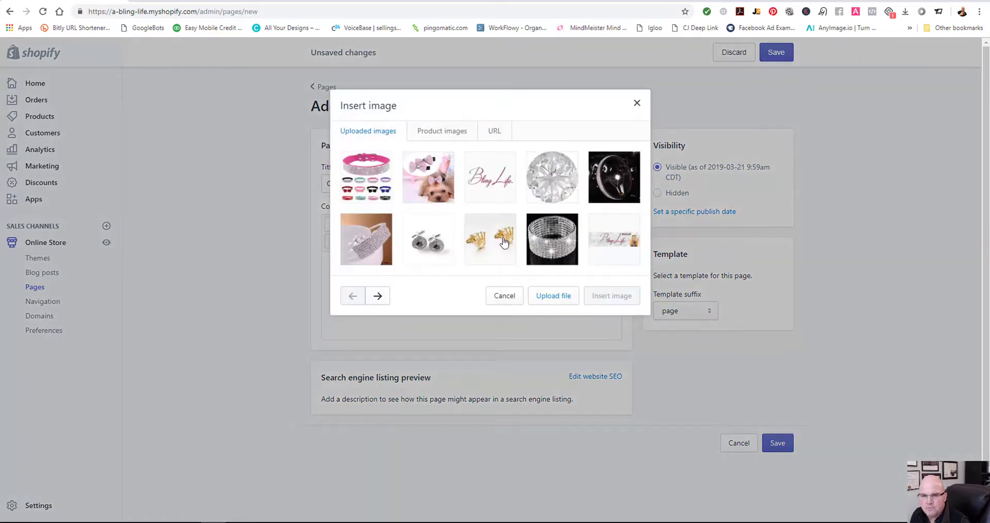
pyautogui.click(615, 244)
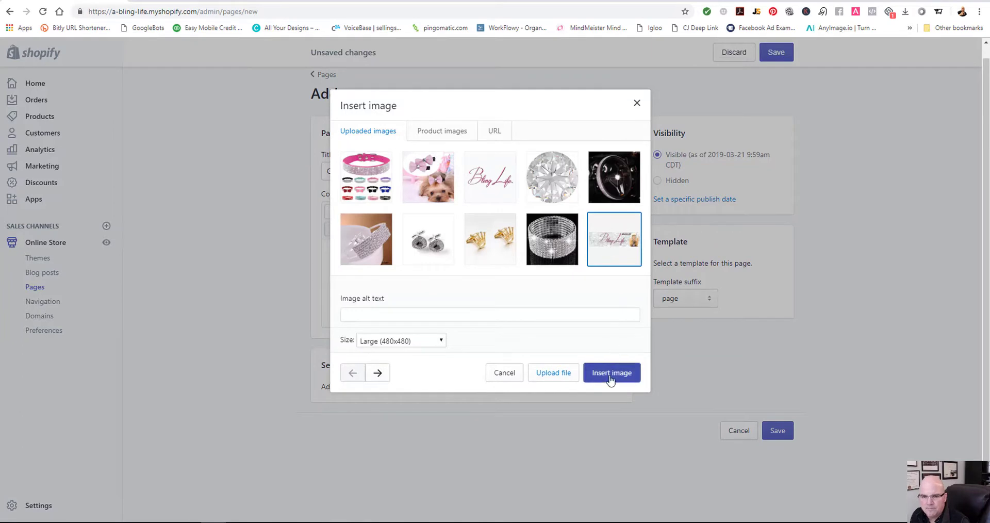
pyautogui.click(612, 375)
pyautogui.click(527, 283)
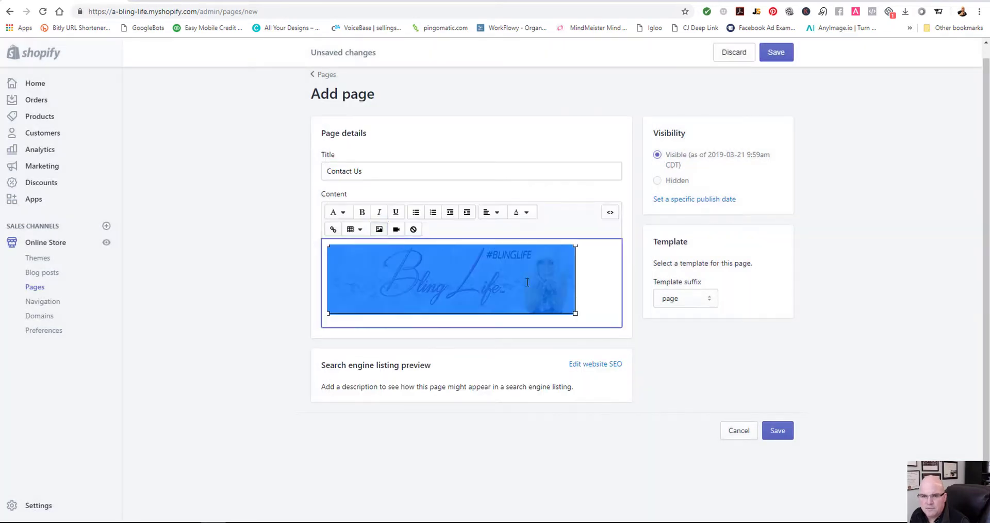
pyautogui.click(498, 215)
pyautogui.click(505, 255)
pyautogui.click(604, 298)
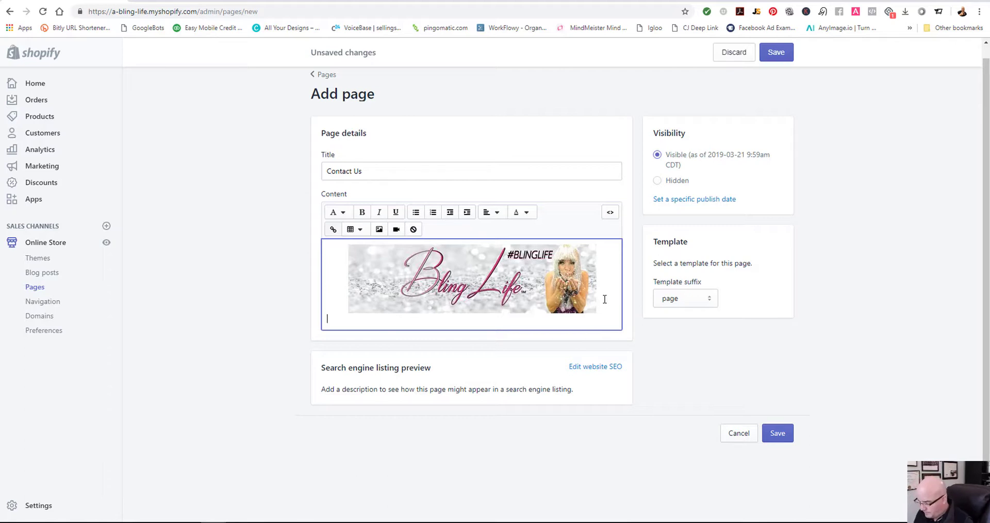
# Write 'We look forward to speaking with you.' below the banner, followed by a 'Phone:' line.
pyautogui.press('Return')
pyautogui.write('We look forwar ')
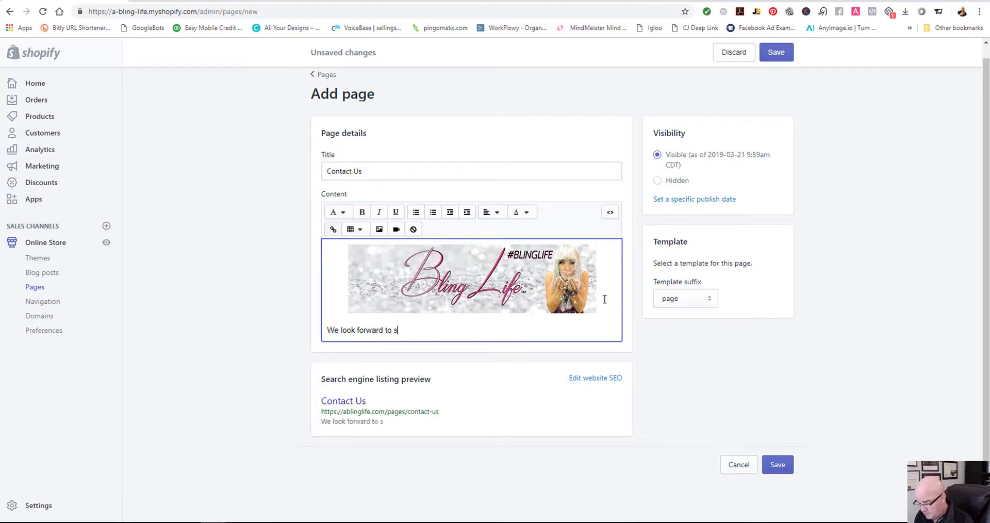
pyautogui.write(' to speaking with you.')
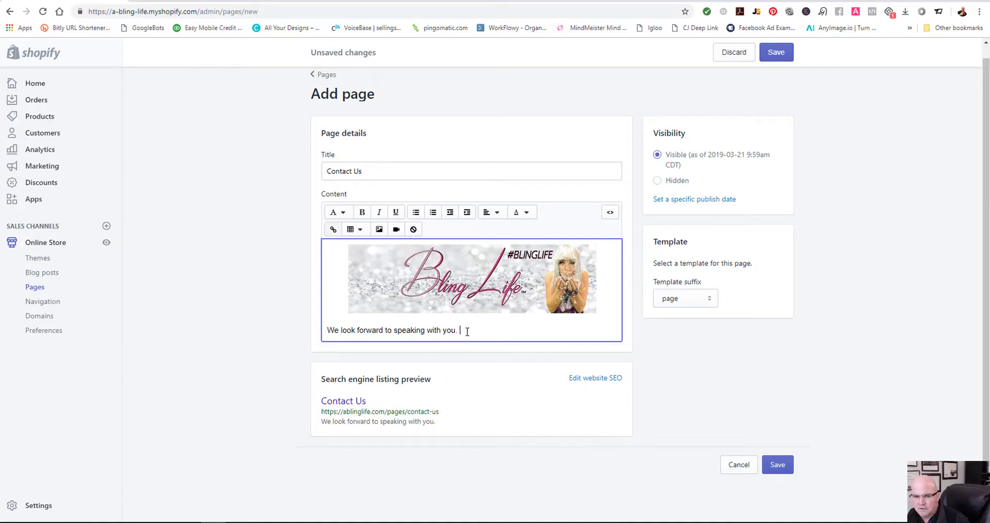
pyautogui.press('Return')
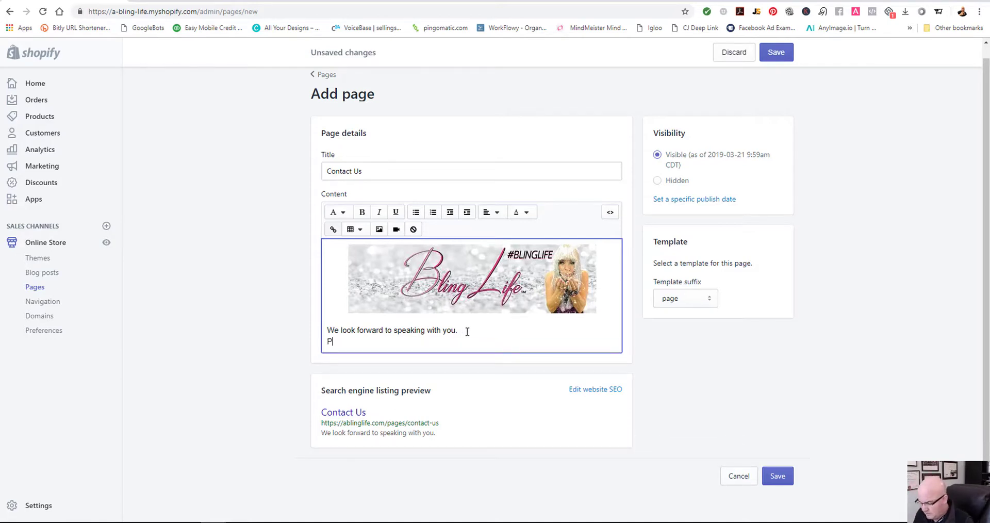
pyautogui.write('Phone')
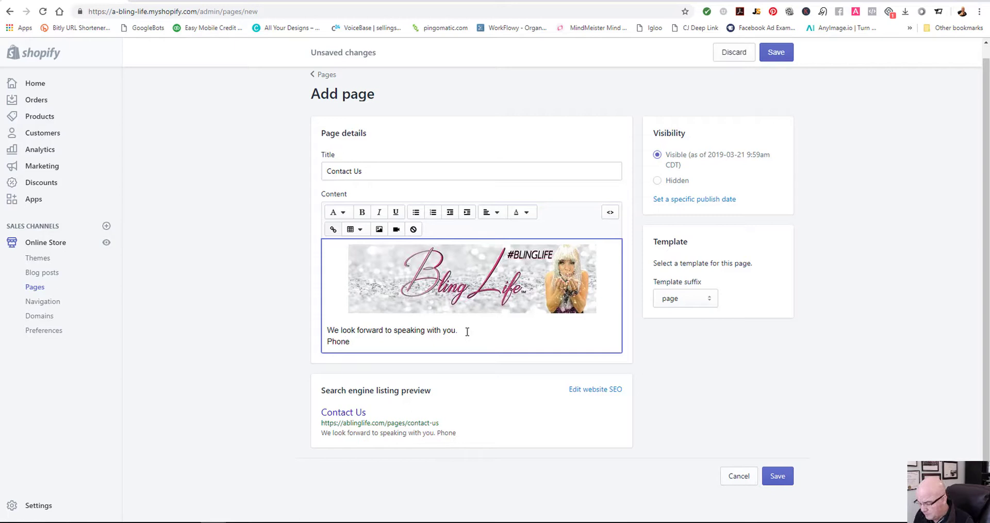
pyautogui.write(':')
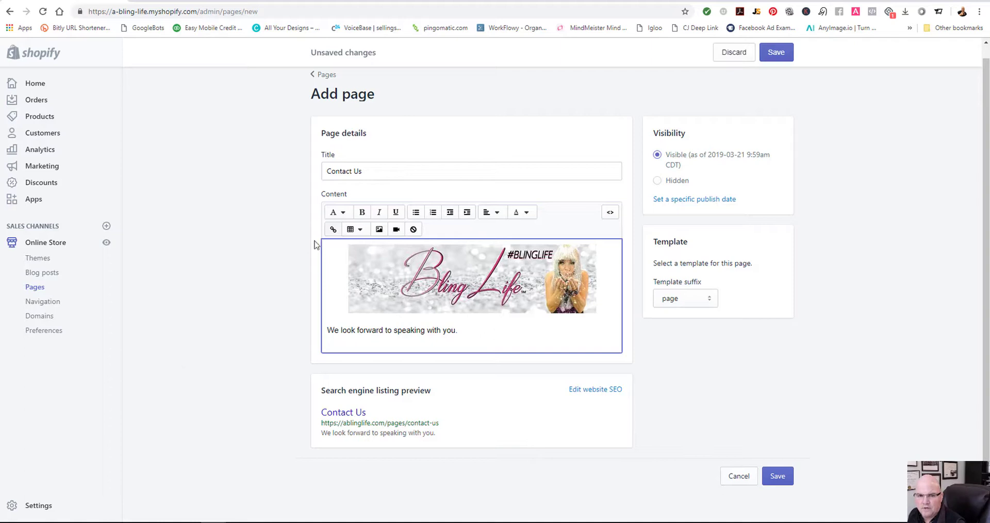
# Change the page's template suffix from page to page.contact.
pyautogui.click(710, 304)
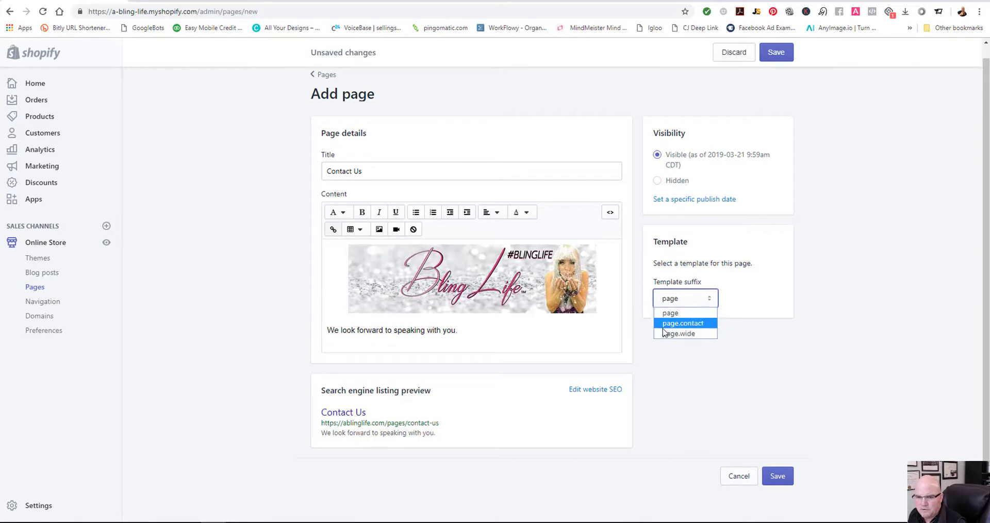
pyautogui.click(699, 324)
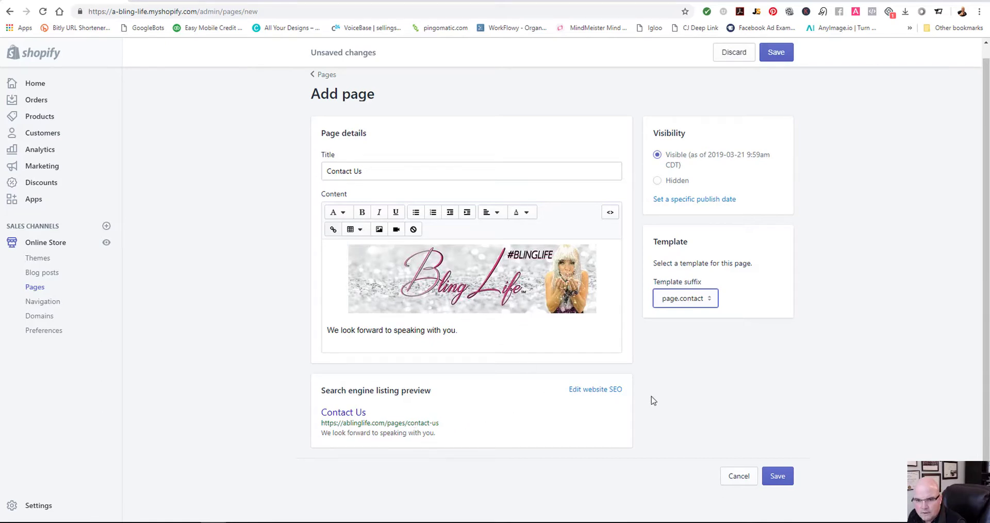
# Change the search listing title to 'Contact Us - Bling Pets'.
pyautogui.click(604, 398)
pyautogui.scroll(-2, 604, 398)
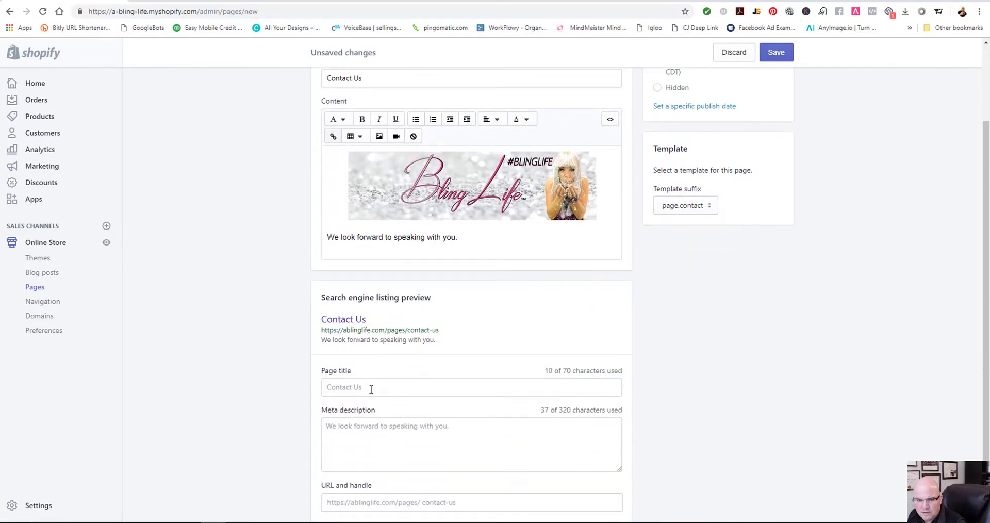
pyautogui.click(370, 388)
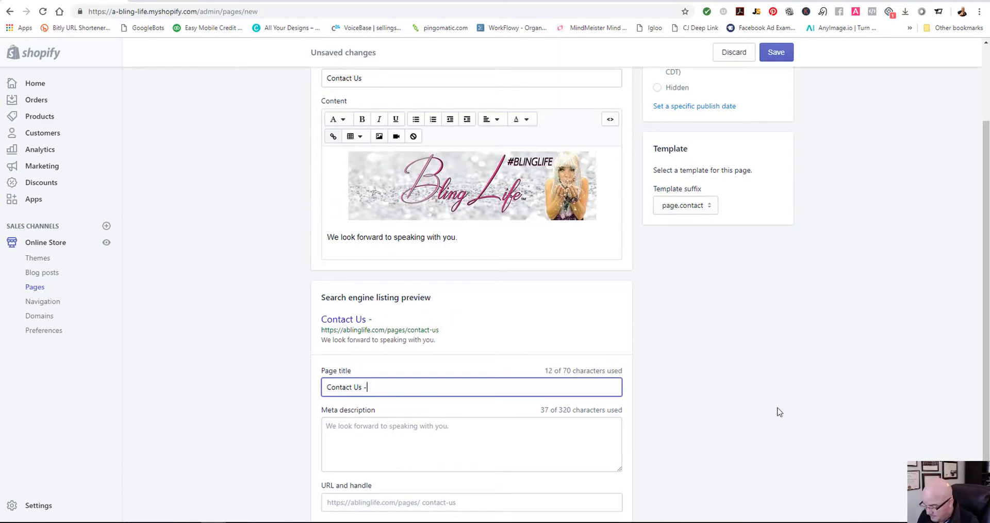
pyautogui.write('- Bling')
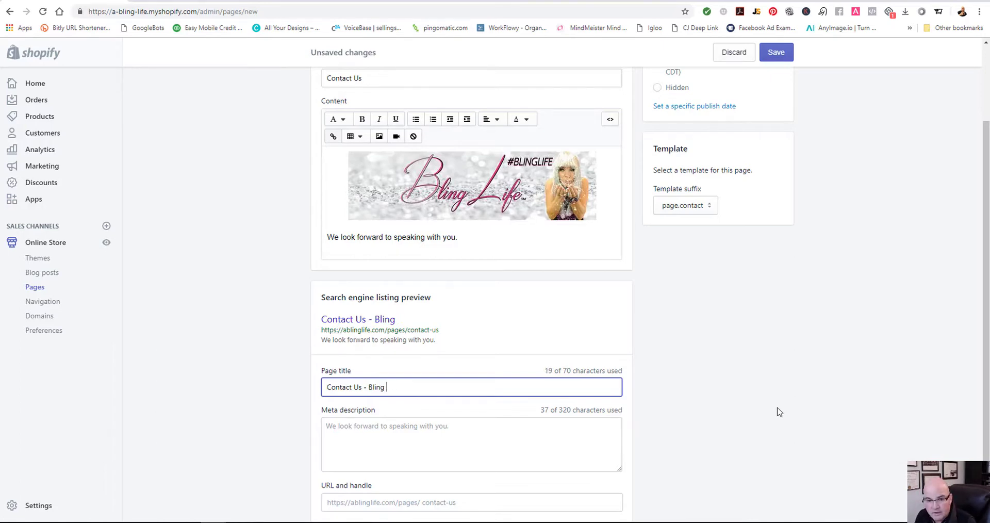
pyautogui.write('Pets')
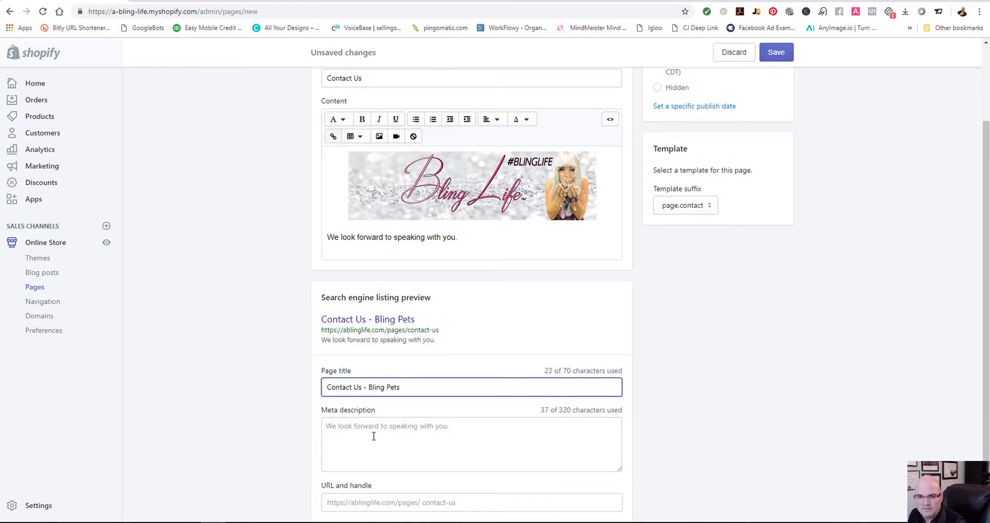
# Replace the meta description with 'Popular Bling Pet Products'.
pyautogui.click(374, 437)
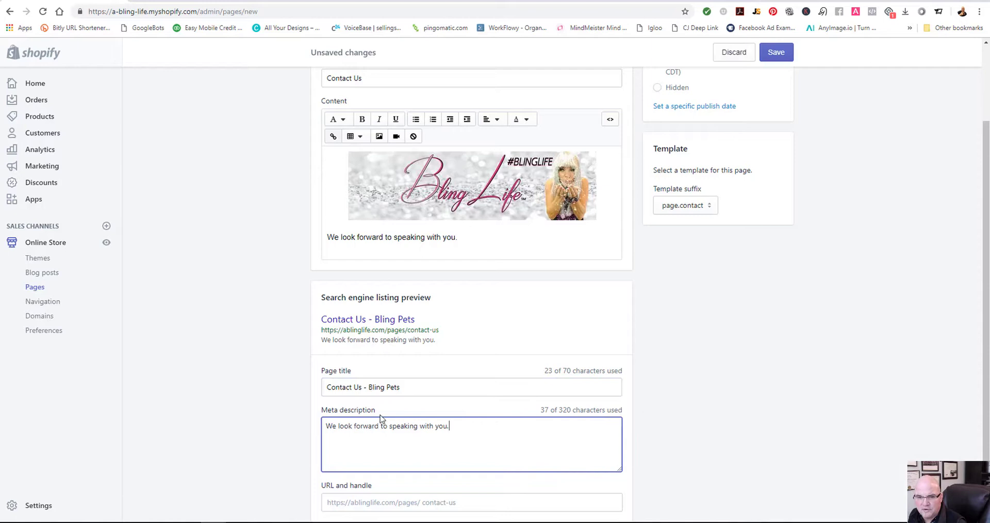
pyautogui.tripleClick(382, 424)
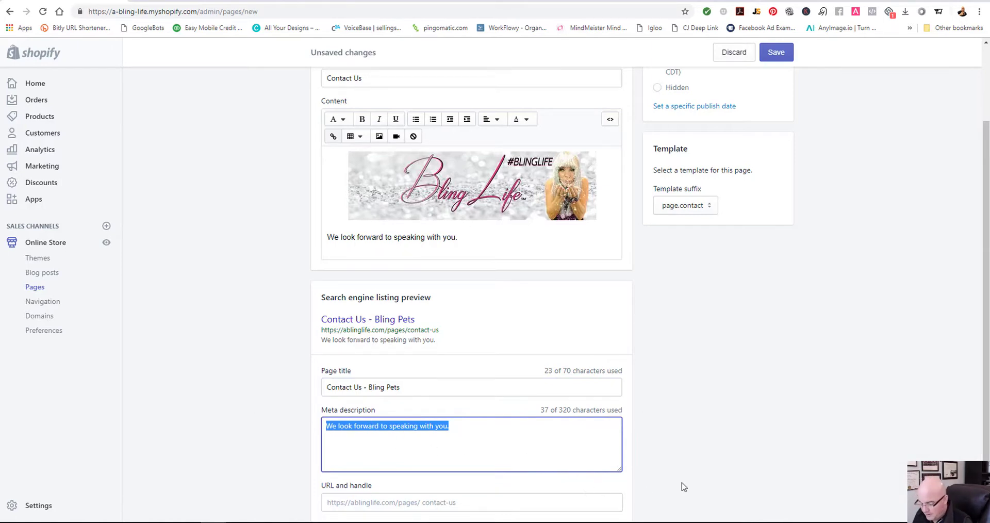
pyautogui.write('Popular Blin')
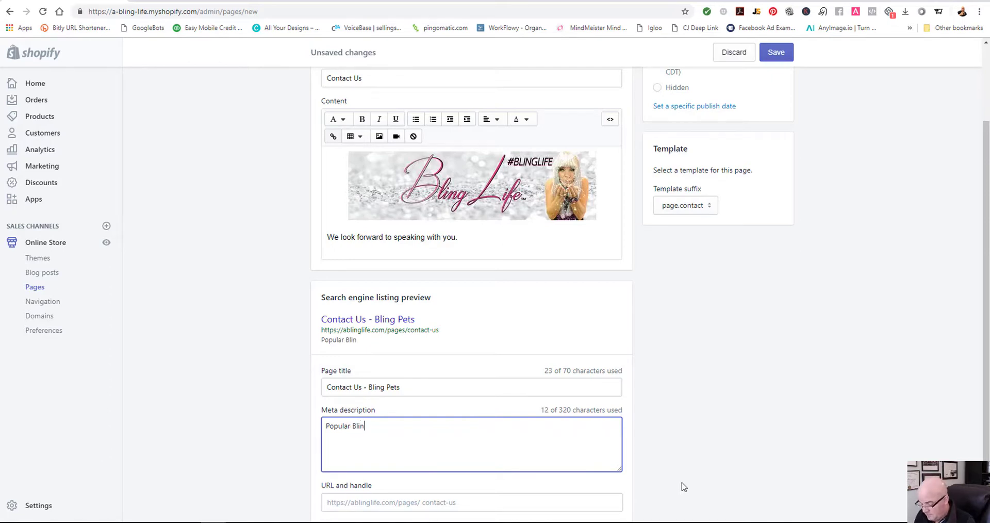
pyautogui.write('g Pet Products')
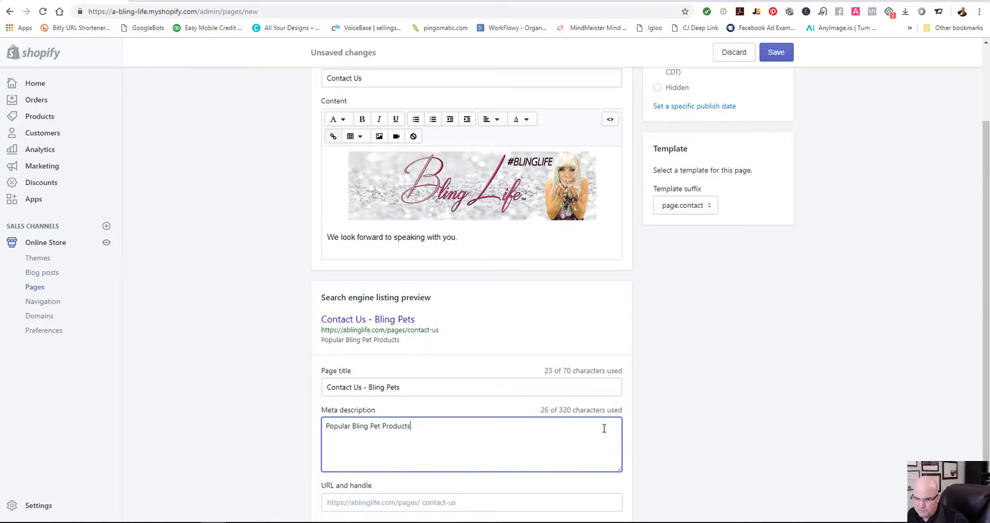
pyautogui.click(662, 425)
pyautogui.scroll(-2, 671, 427)
pyautogui.click(381, 435)
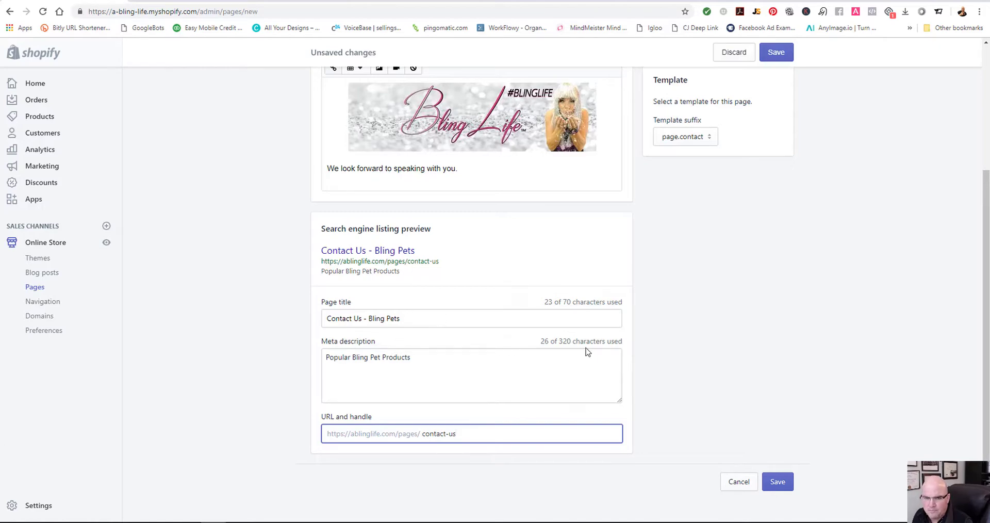
pyautogui.scroll(4, 716, 362)
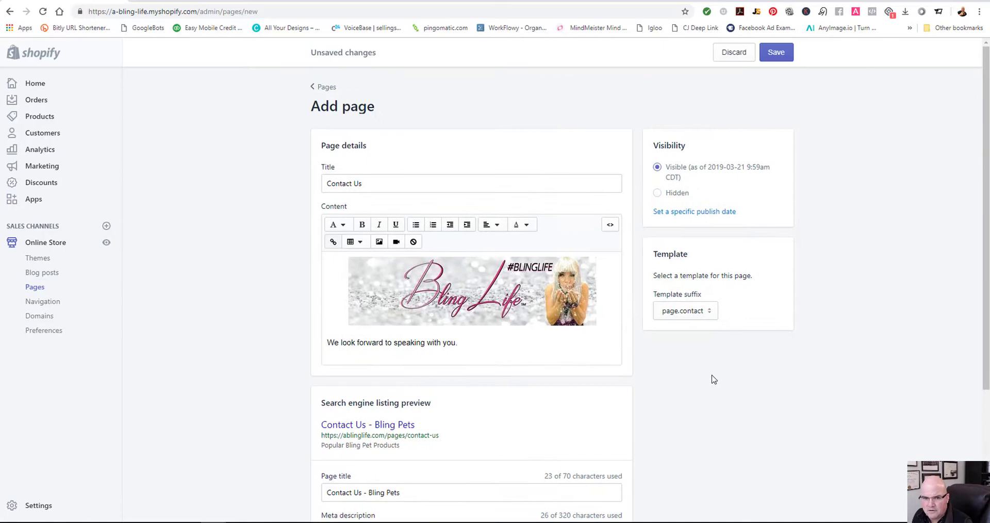
pyautogui.scroll(-3, 714, 380)
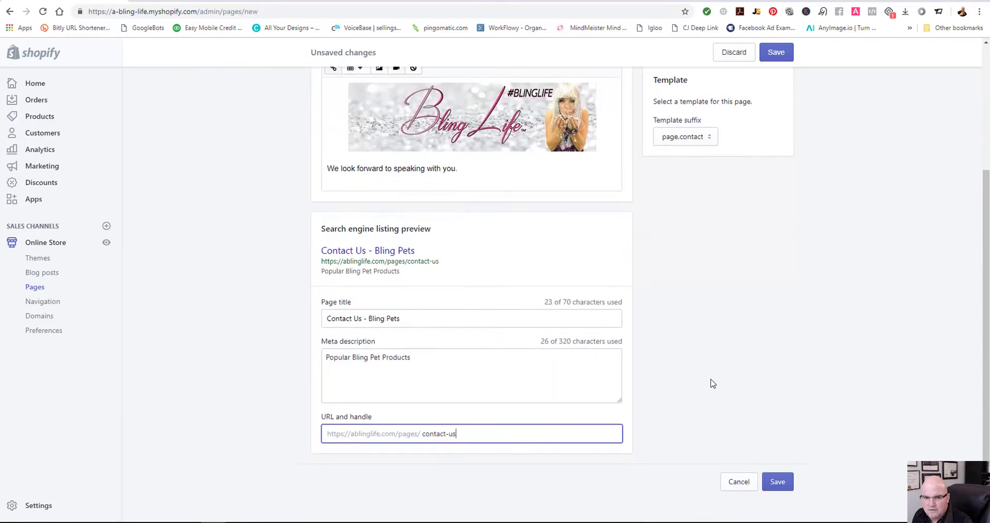
pyautogui.click(426, 319)
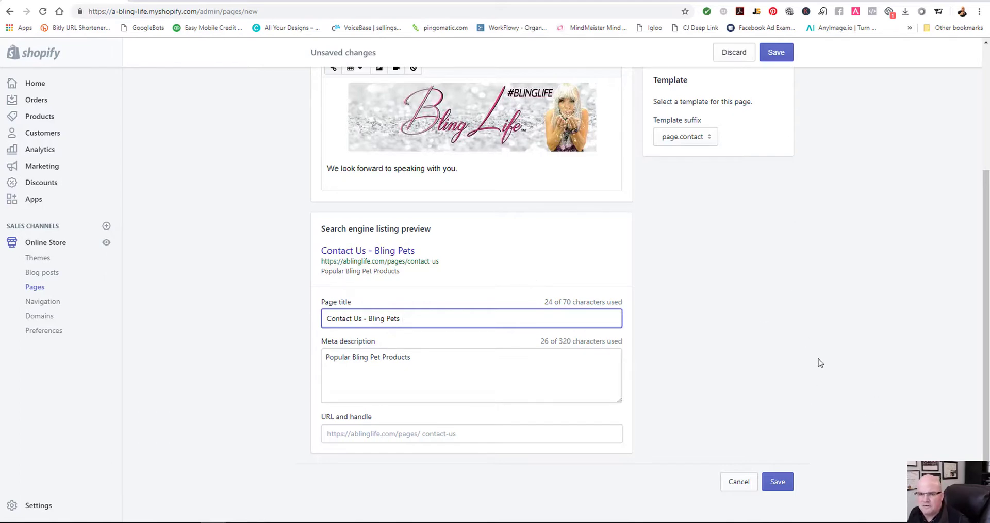
pyautogui.scroll(3, 817, 361)
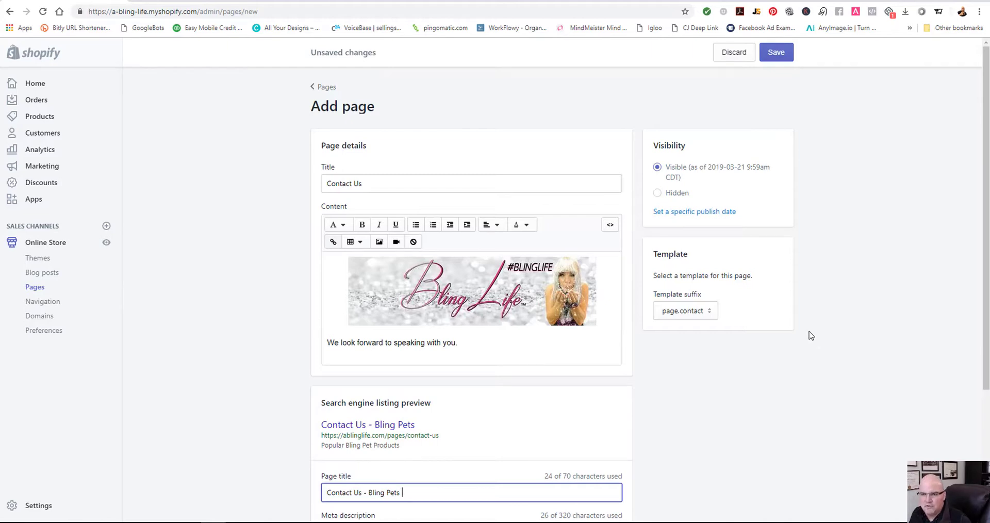
pyautogui.scroll(-3, 802, 332)
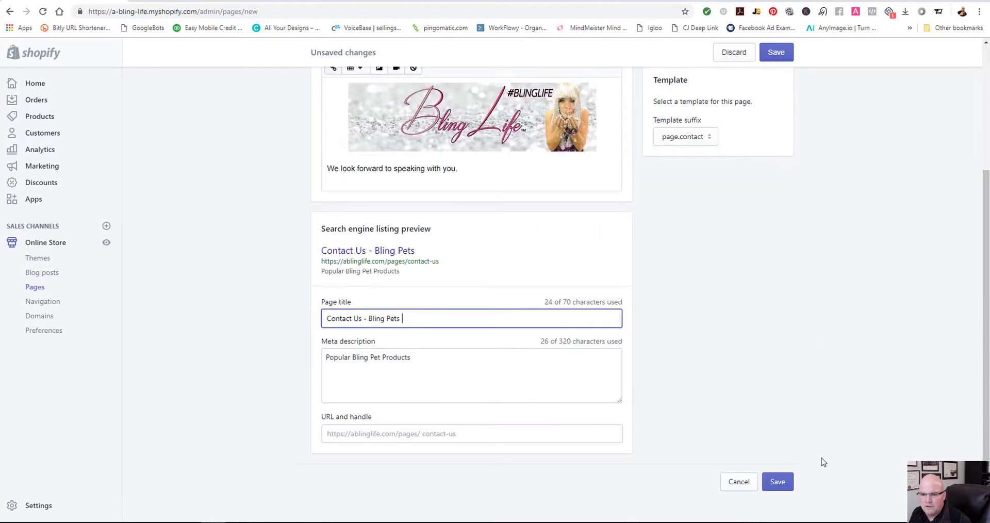
pyautogui.click(779, 482)
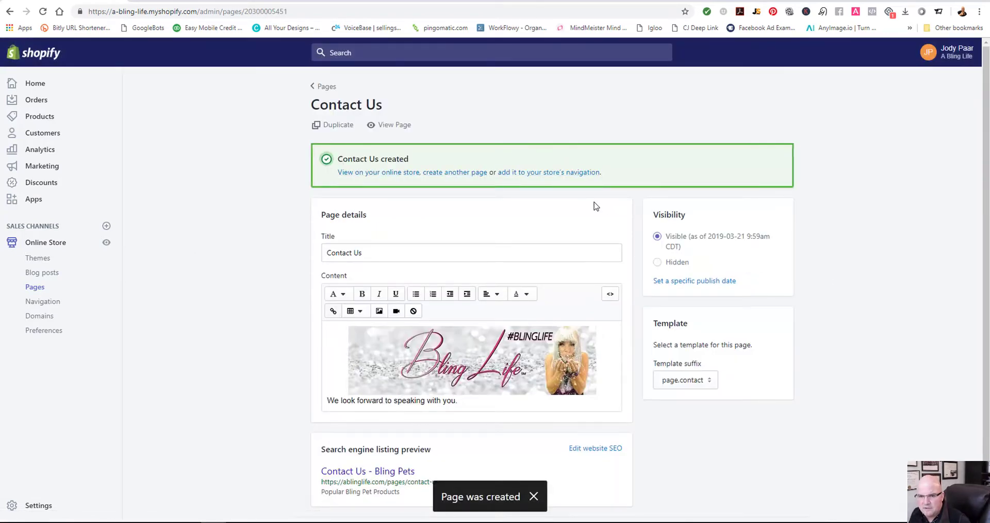
# Open the Main menu (Home, Catalog, Bling My Ride, Jewelry) for editing from the navigation.
pyautogui.click(552, 175)
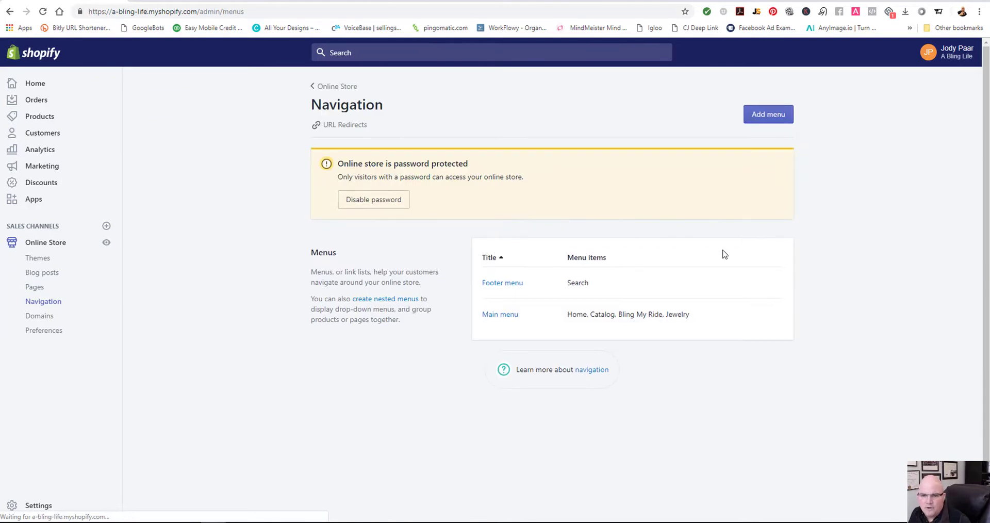
pyautogui.click(502, 320)
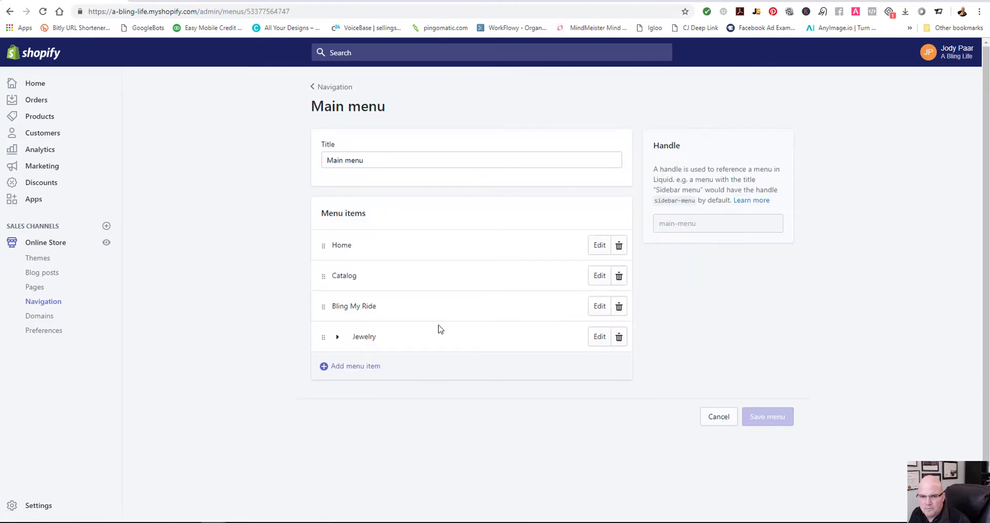
# Attempt a 'Contact Us' Main menu item, cancel without saving, and return to the Pages list.
pyautogui.click(349, 376)
pyautogui.click(406, 282)
pyautogui.write('Contact Us')
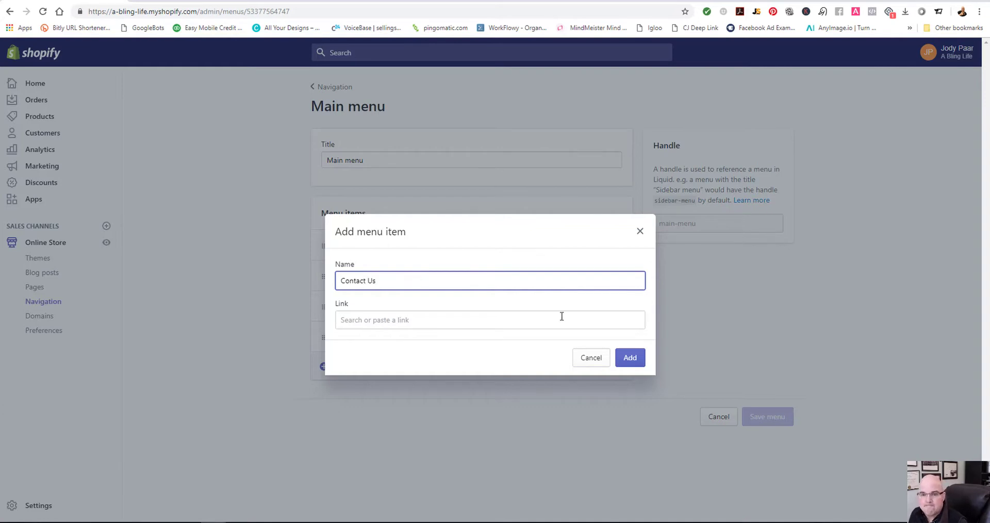
pyautogui.click(629, 364)
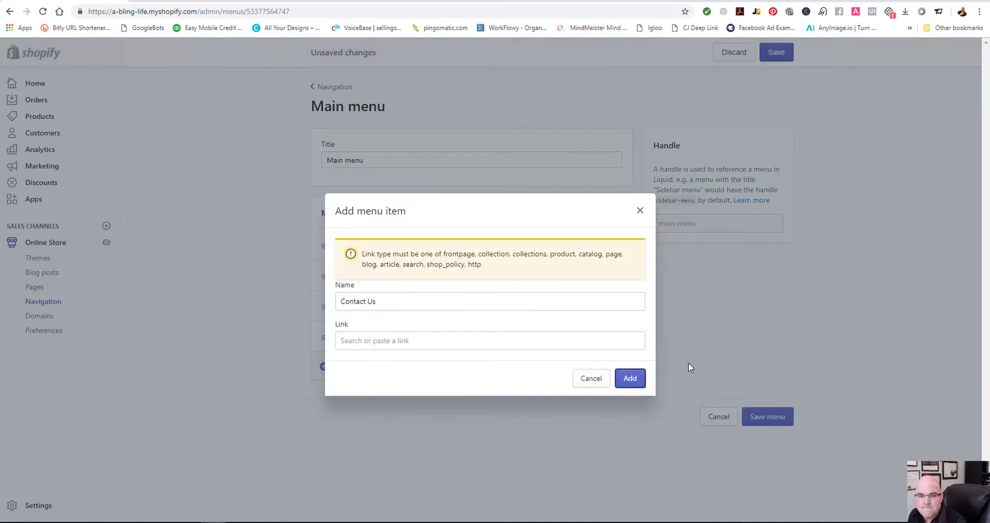
pyautogui.click(593, 381)
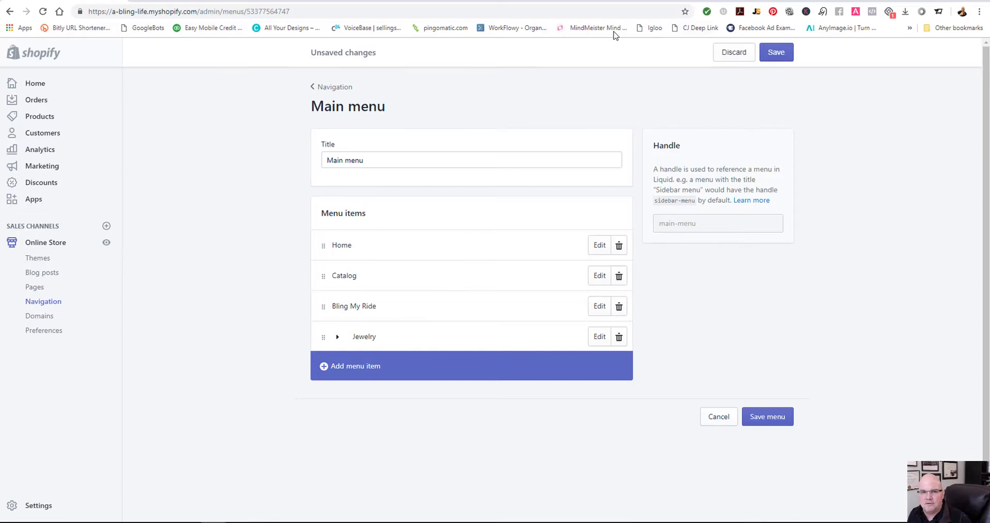
pyautogui.click(719, 416)
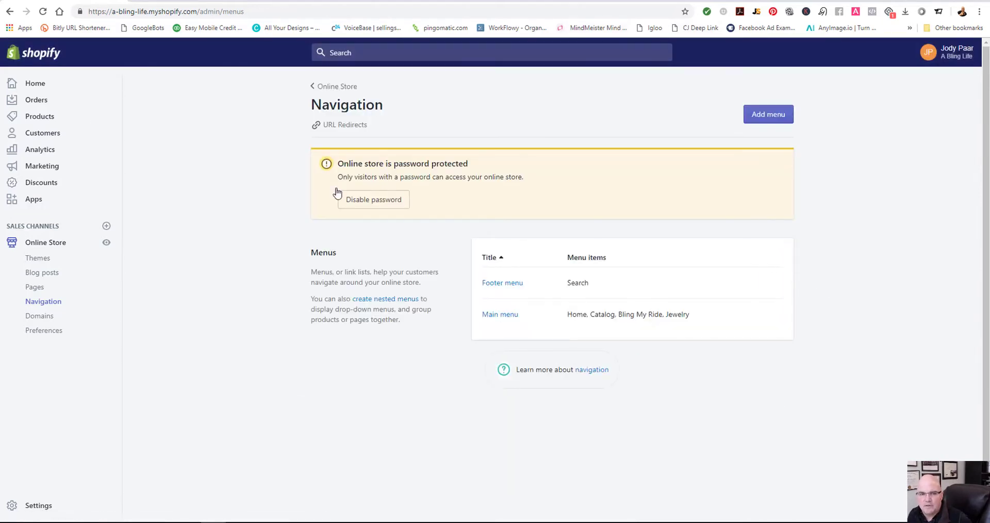
pyautogui.click(47, 292)
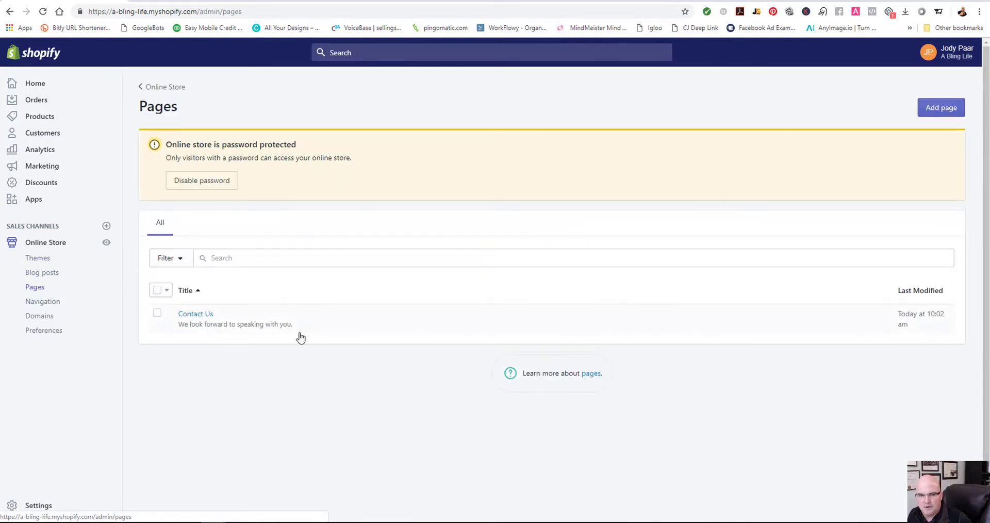
# Copy the Contact Us page's live URL from its search preview and load it in a new tab.
pyautogui.click(190, 316)
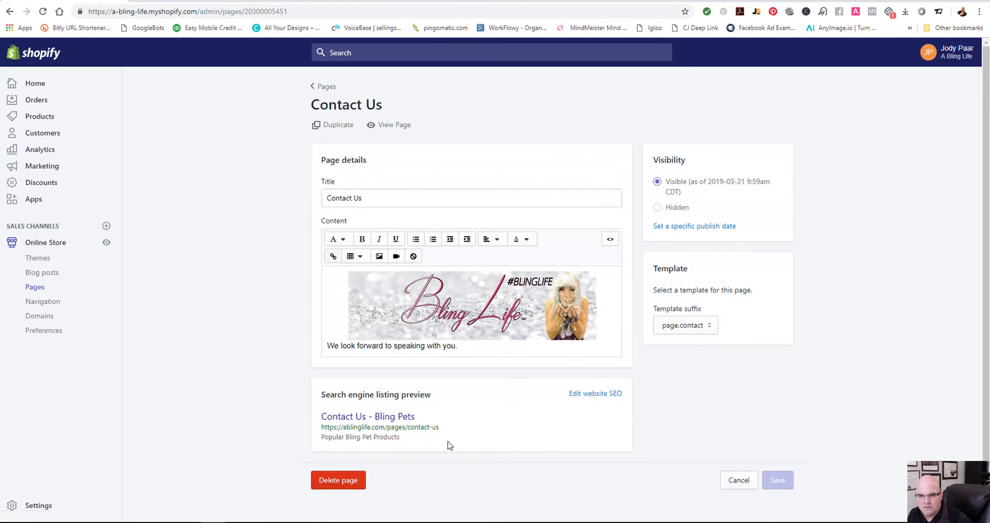
pyautogui.moveTo(440, 428); pyautogui.dragTo(318, 433)
pyautogui.hotkey('ctrl', 'c')
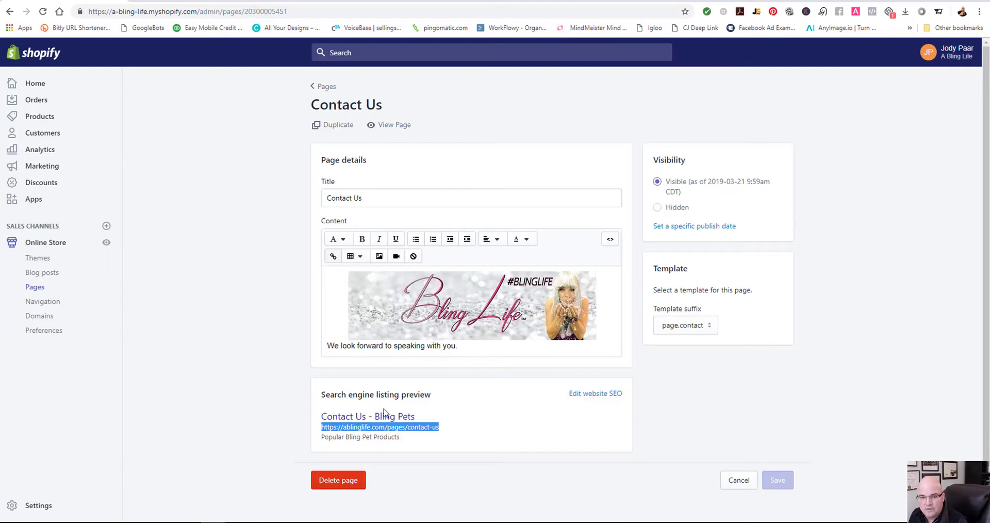
pyautogui.click(247, 1)
pyautogui.hotkey('ctrl', 'v')
pyautogui.press('Return')
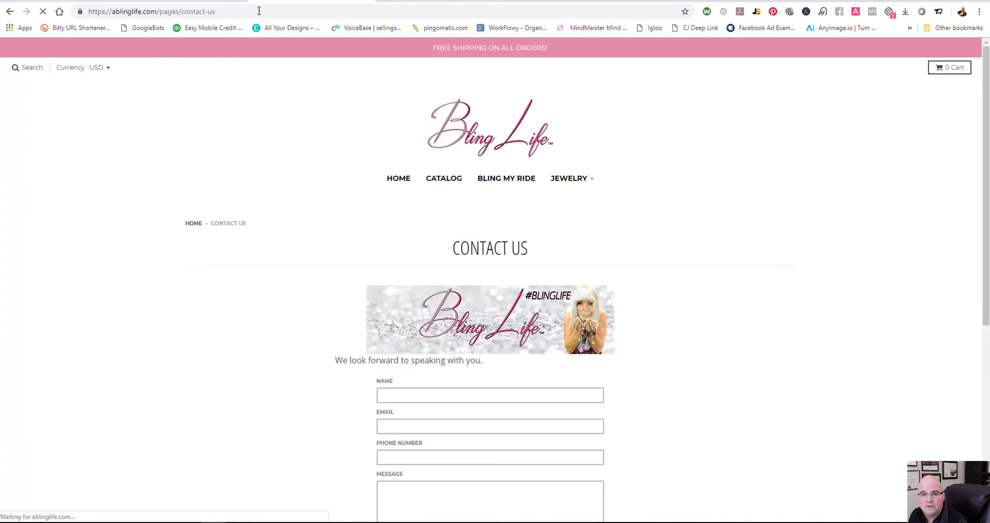
# Review the live Contact Us page, open the store home page, then close the storefront tab.
pyautogui.scroll(-3, 719, 319)
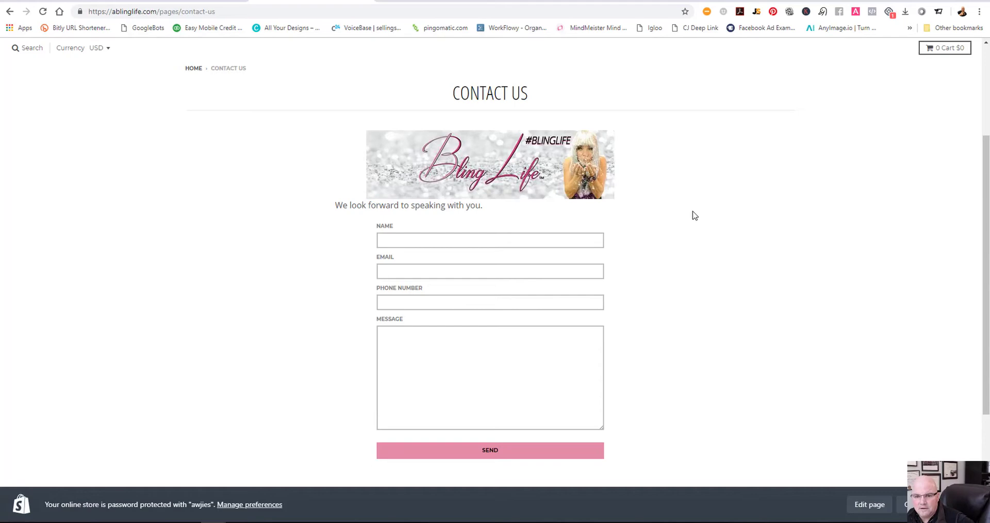
pyautogui.scroll(3, 693, 221)
pyautogui.click(398, 177)
pyautogui.hotkey('ctrl', 'w')
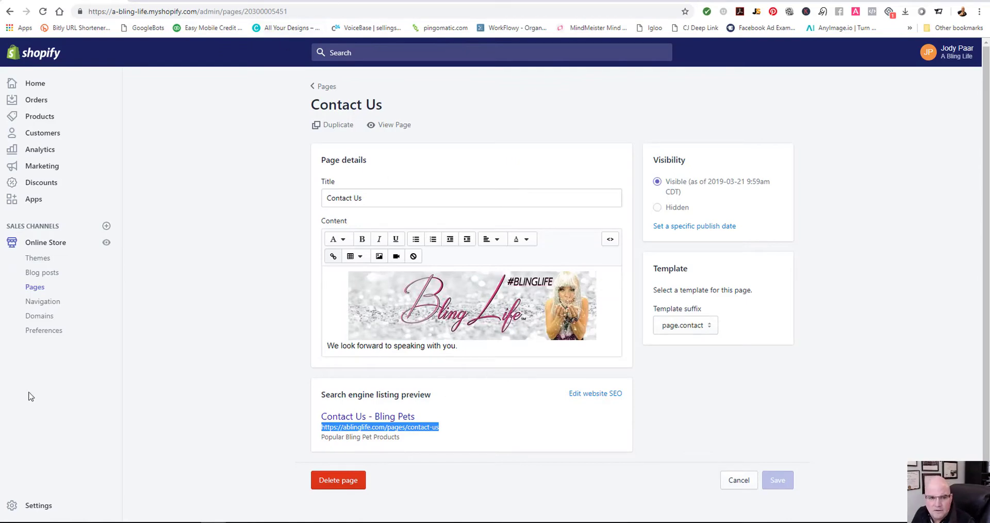
# Add a 'Contact Us' item linked to the Contact Us page to the Main menu and save it.
pyautogui.click(43, 302)
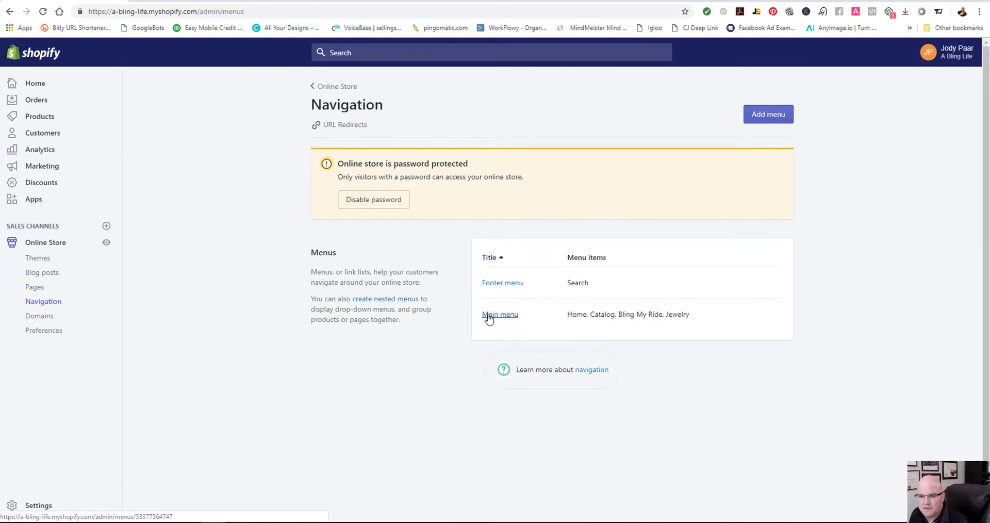
pyautogui.click(488, 315)
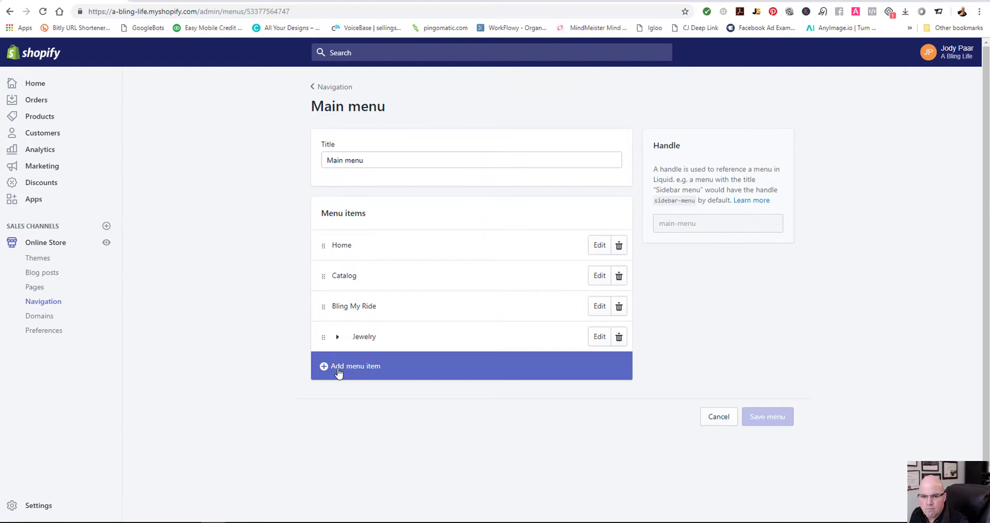
pyautogui.click(390, 371)
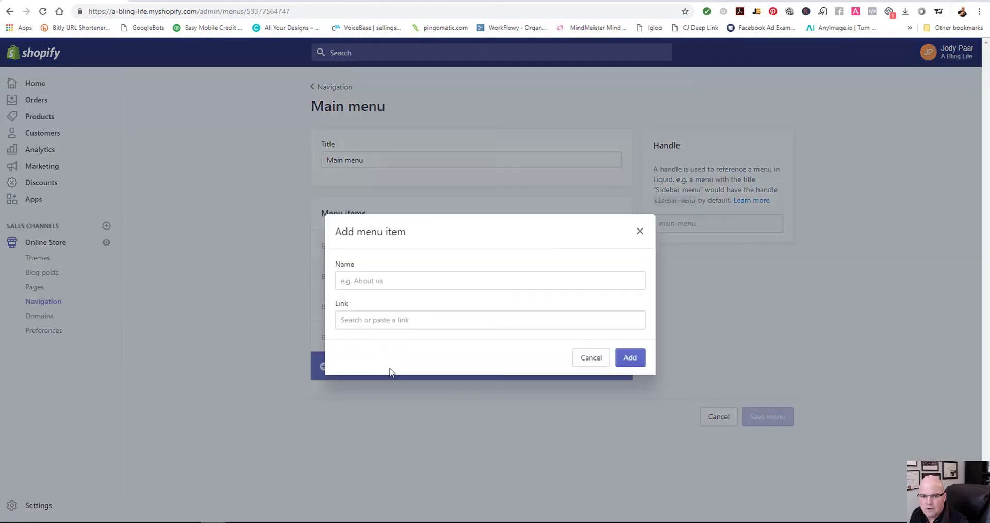
pyautogui.click(381, 279)
pyautogui.write('Conta')
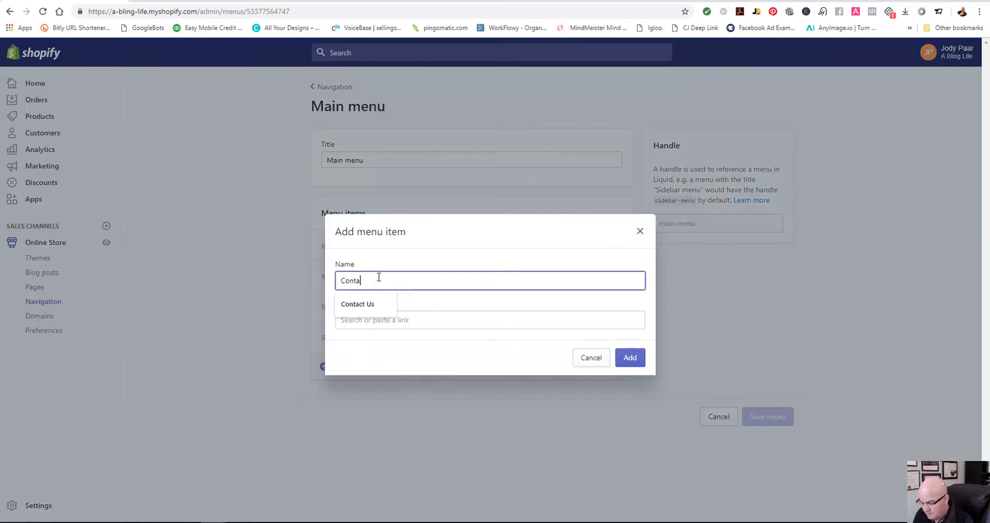
pyautogui.write('ct Us')
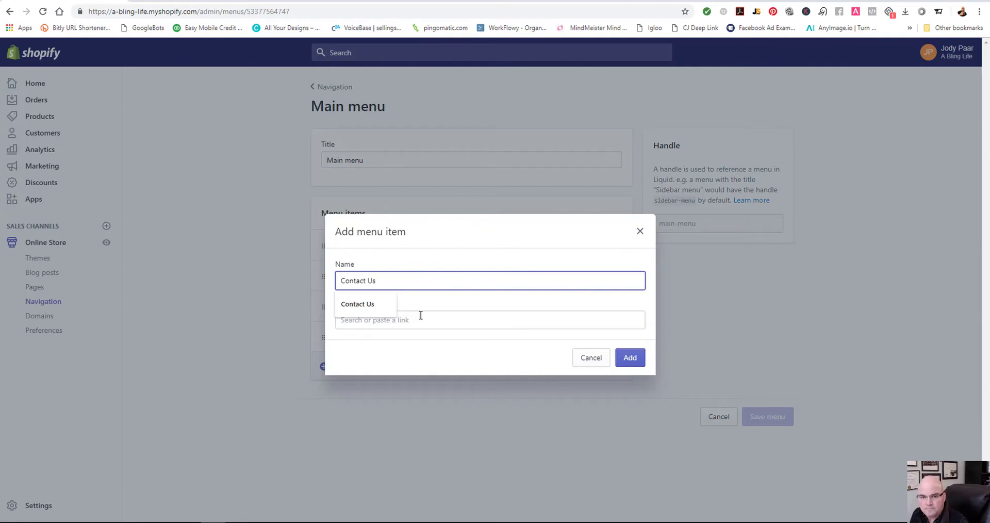
pyautogui.click(422, 320)
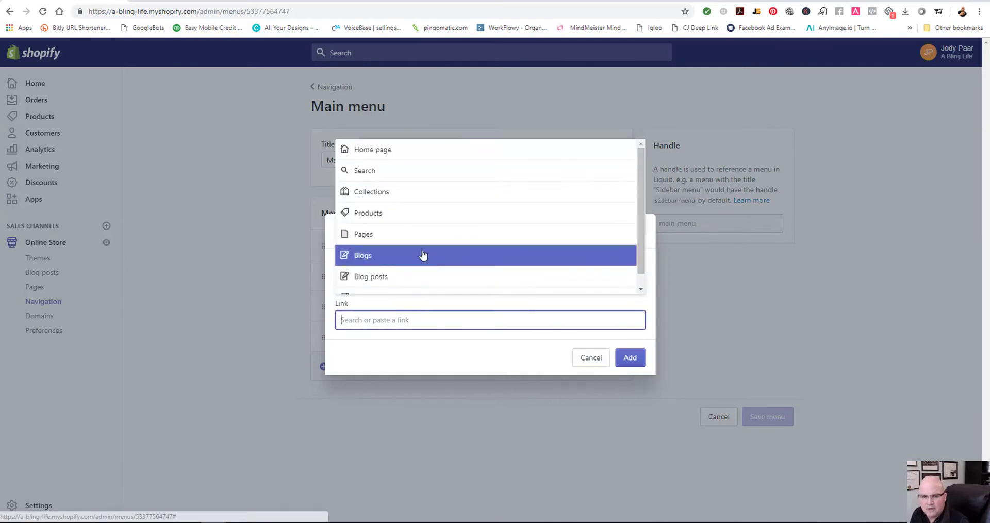
pyautogui.click(369, 234)
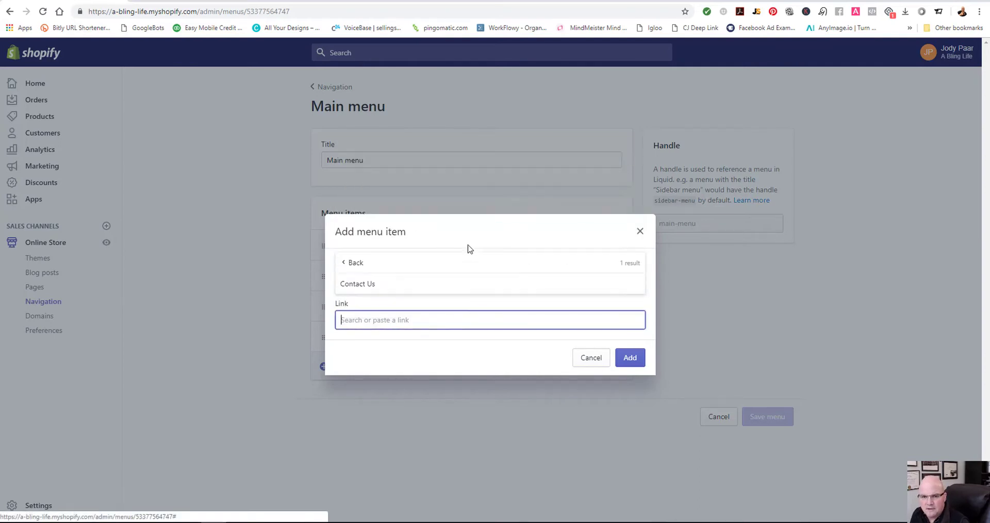
pyautogui.click(360, 284)
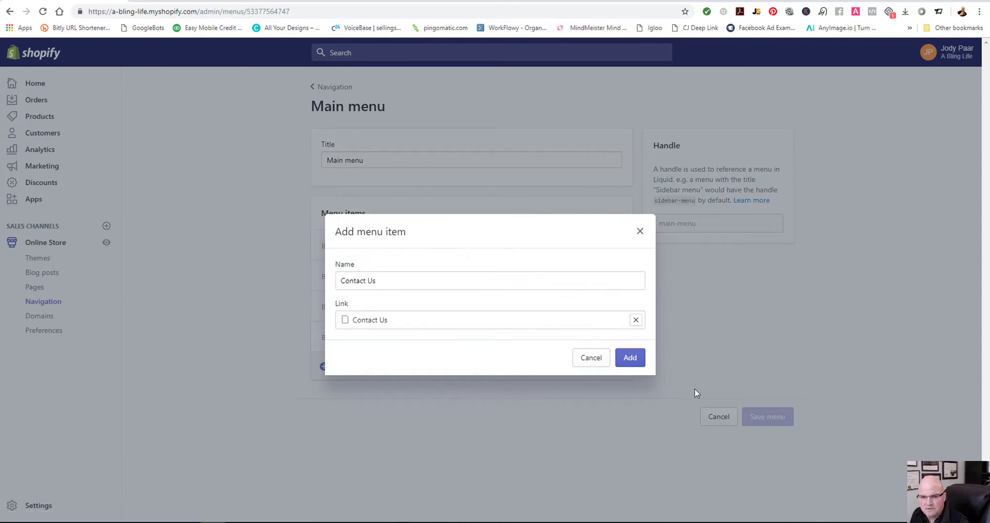
pyautogui.click(636, 360)
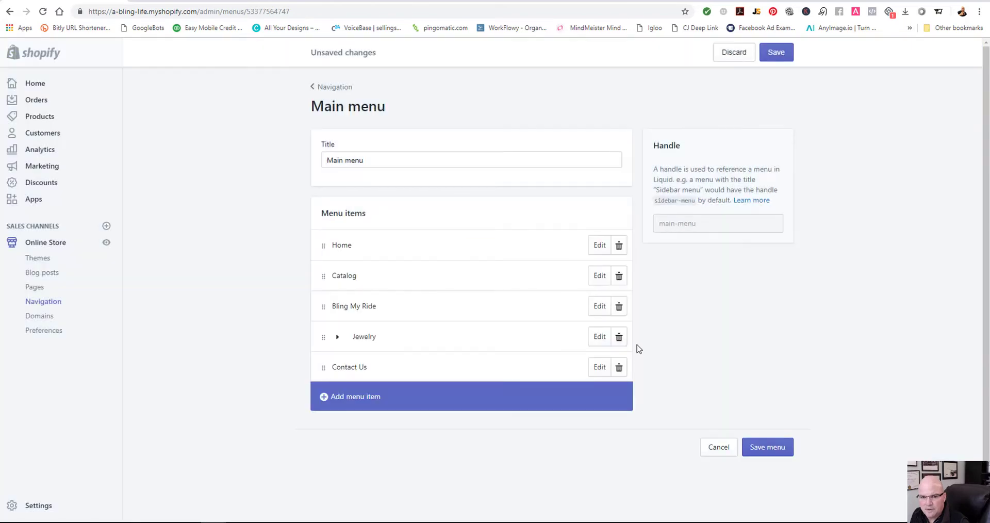
pyautogui.click(777, 448)
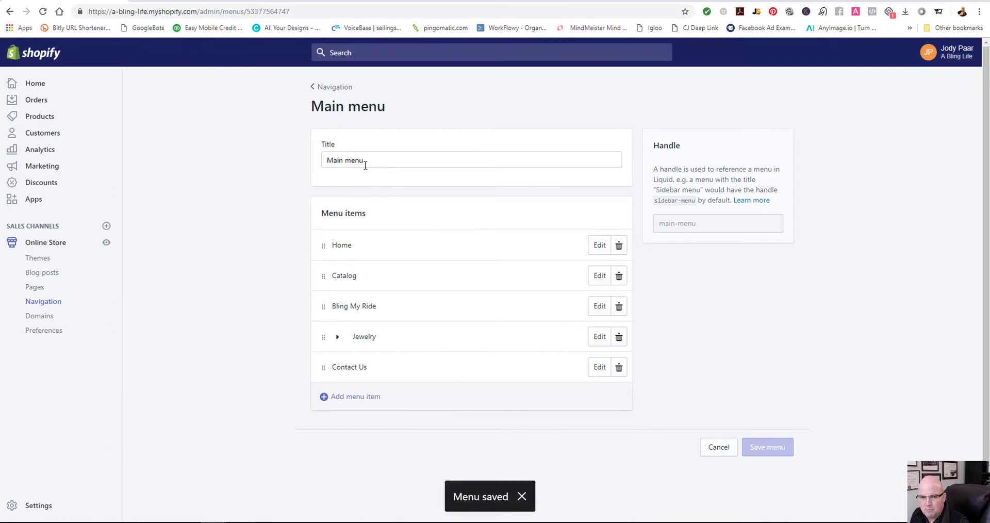
pyautogui.click(47, 306)
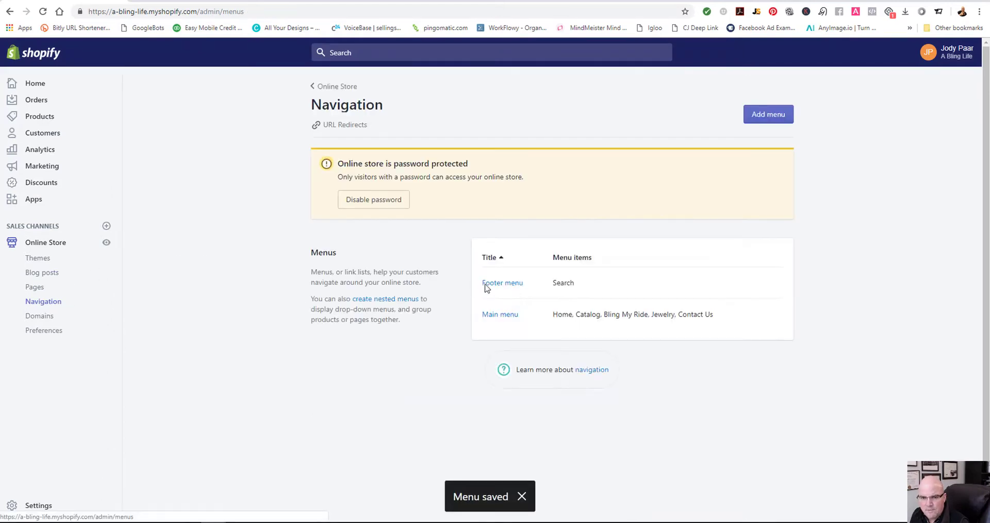
# Add a new item named 'Contact Us' to the Footer menu.
pyautogui.click(507, 283)
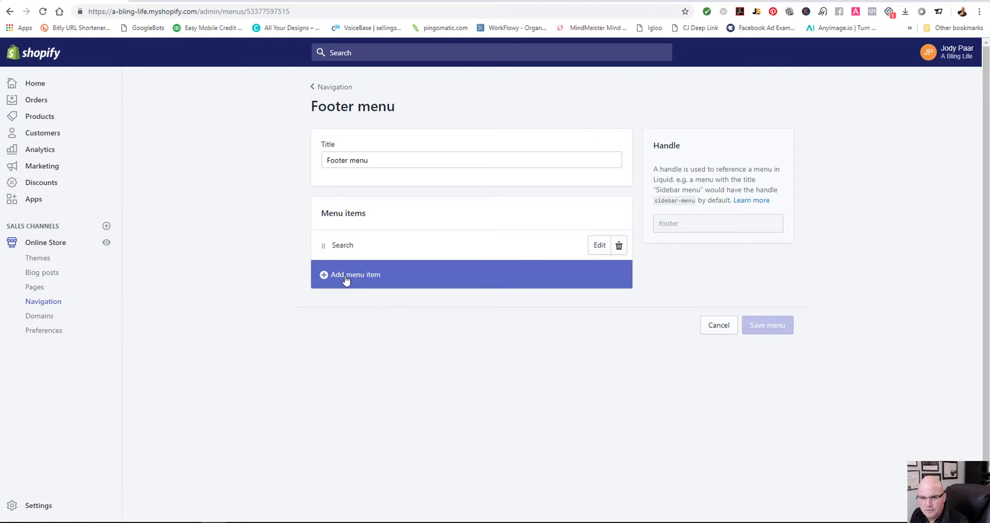
pyautogui.click(345, 280)
pyautogui.click(392, 280)
pyautogui.click(362, 379)
pyautogui.click(383, 320)
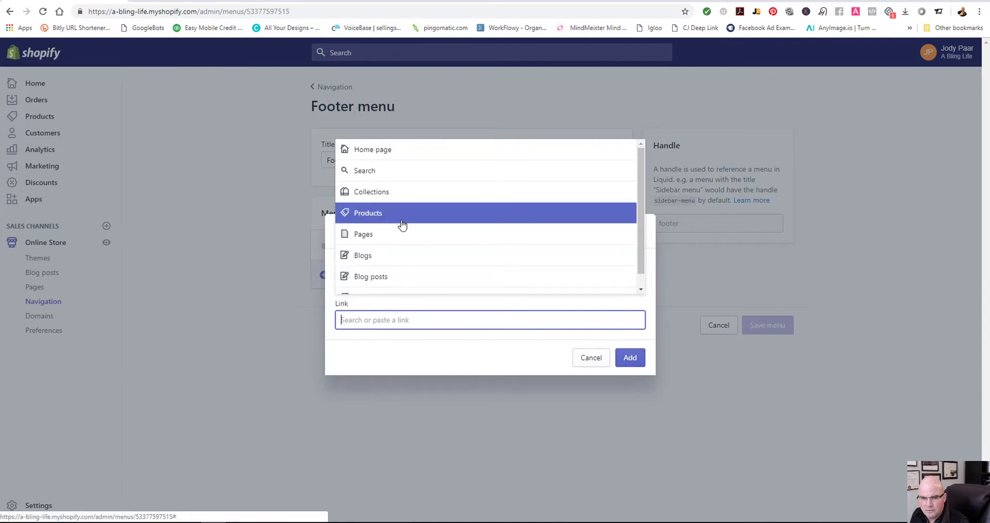
pyautogui.scroll(-1, 407, 258)
pyautogui.scroll(1, 372, 235)
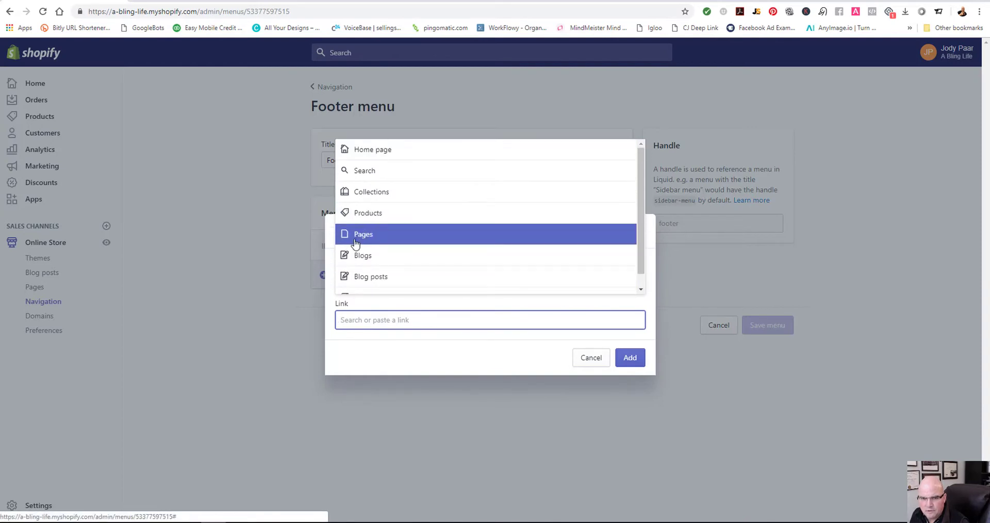
pyautogui.click(360, 239)
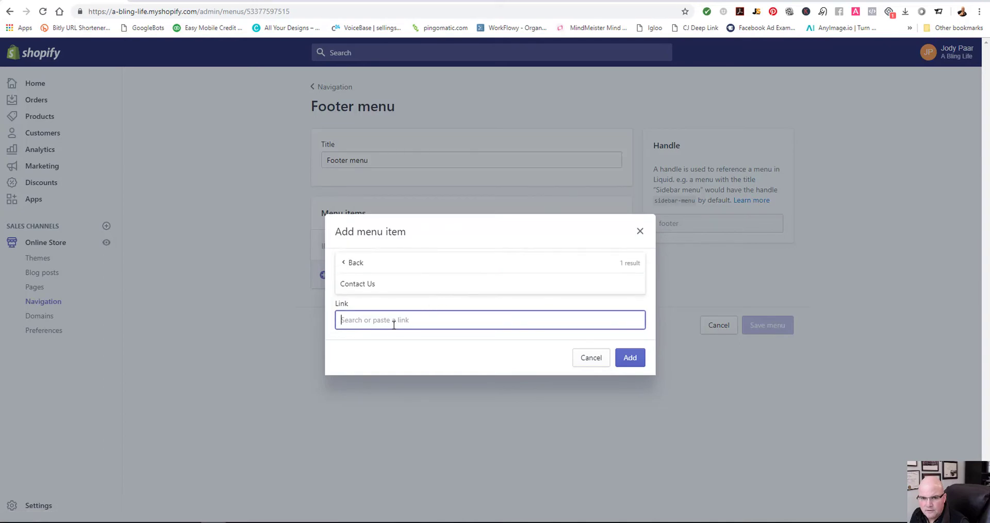
pyautogui.click(642, 361)
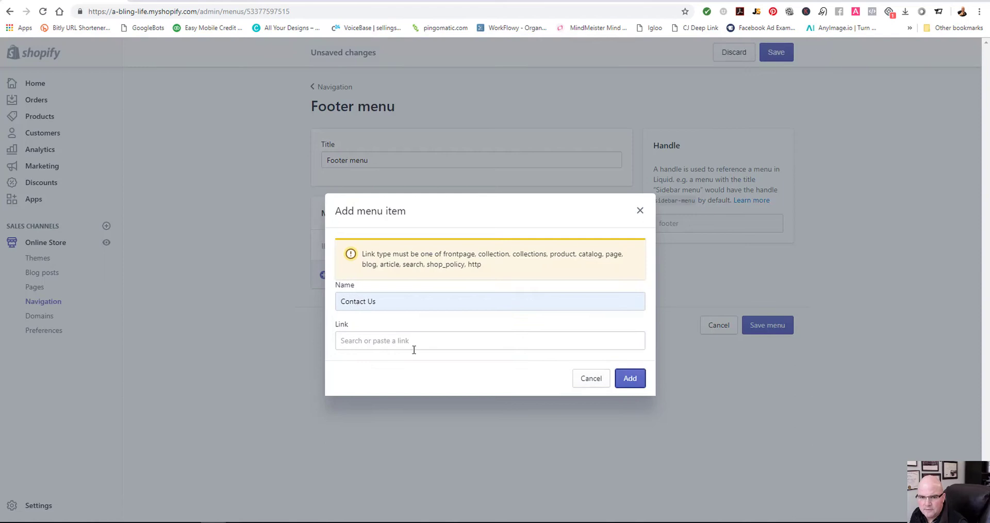
# Link the footer's Contact Us item to the Contact Us page and save the menu.
pyautogui.click(411, 341)
pyautogui.click(380, 258)
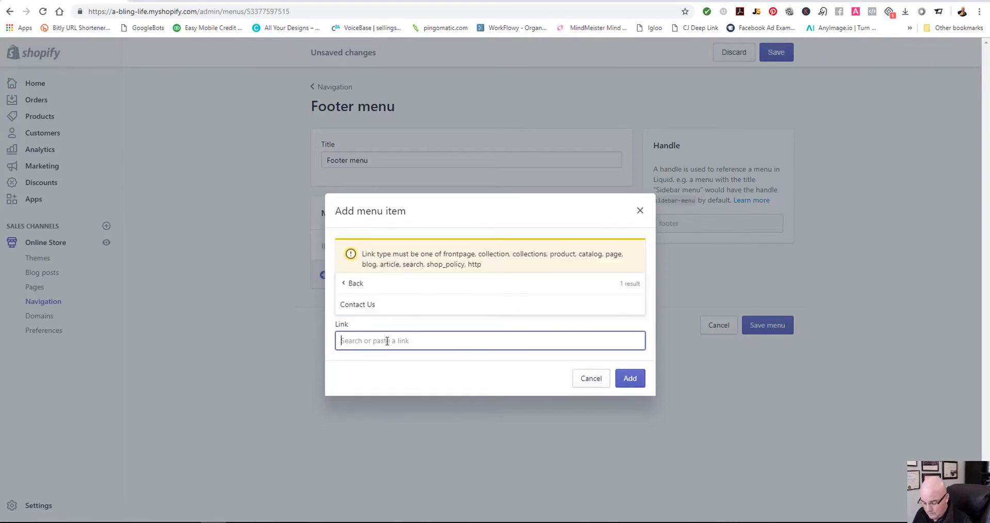
pyautogui.write('Co')
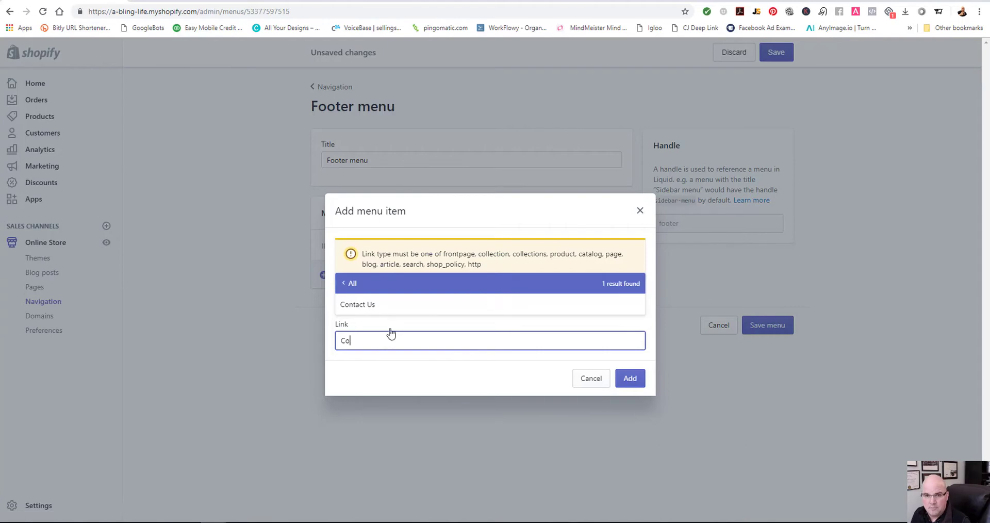
pyautogui.click(363, 305)
pyautogui.click(629, 381)
pyautogui.click(774, 363)
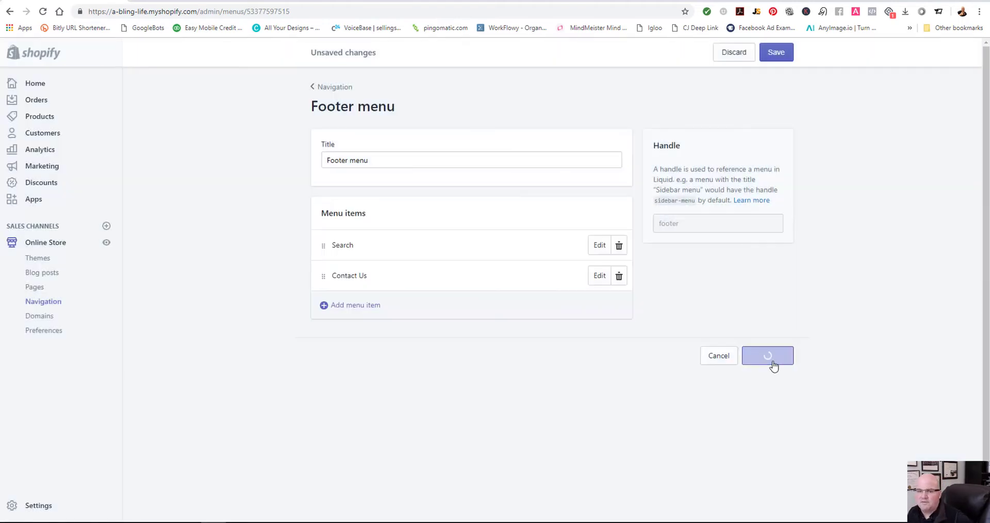
pyautogui.click(193, 3)
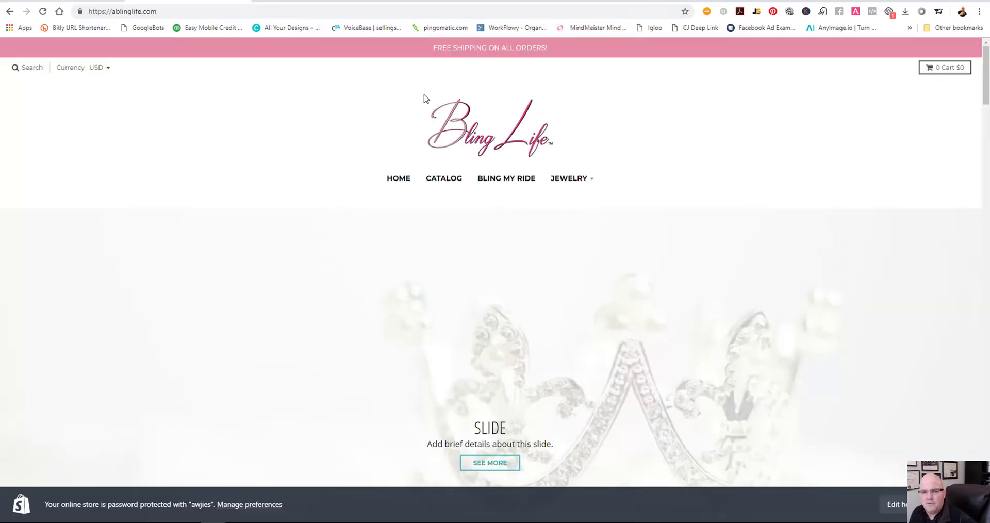
pyautogui.click(476, 130)
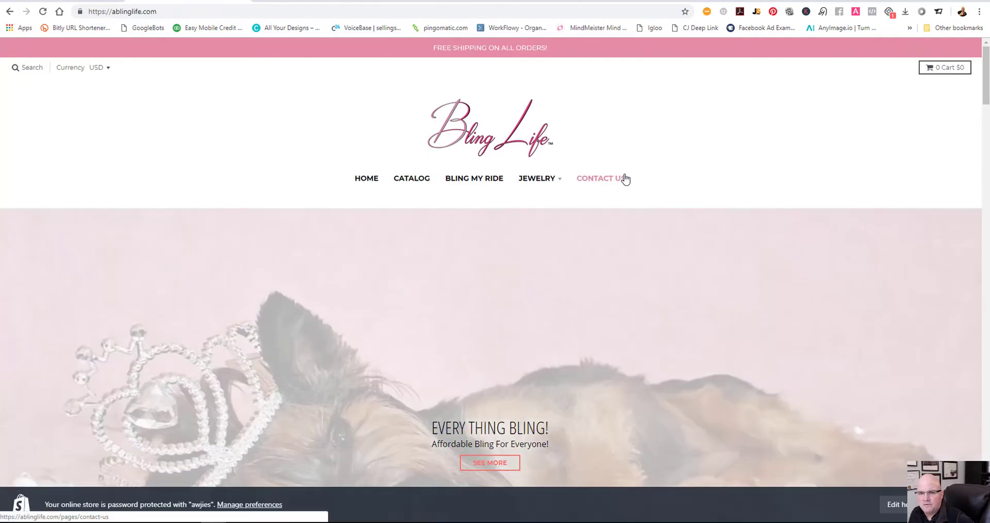
pyautogui.scroll(-10, 761, 311)
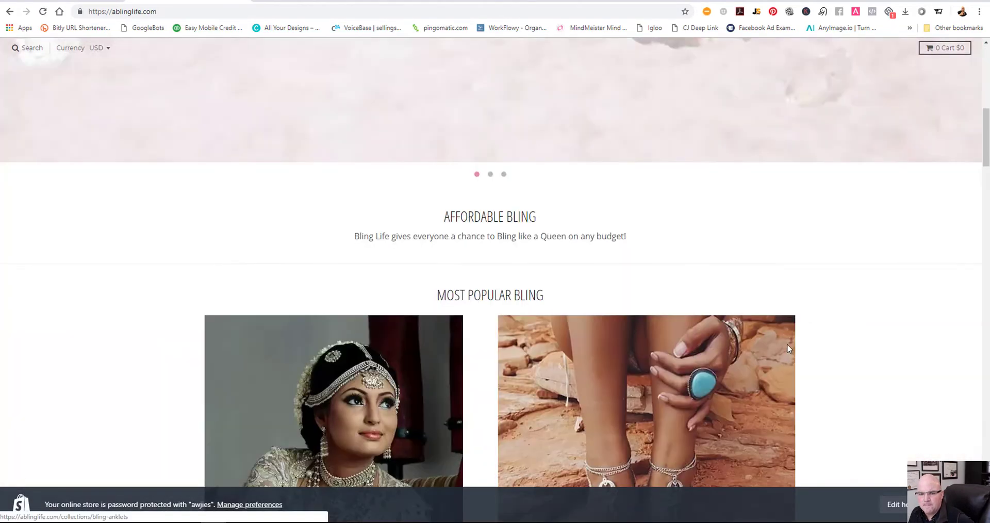
pyautogui.scroll(-20, 788, 345)
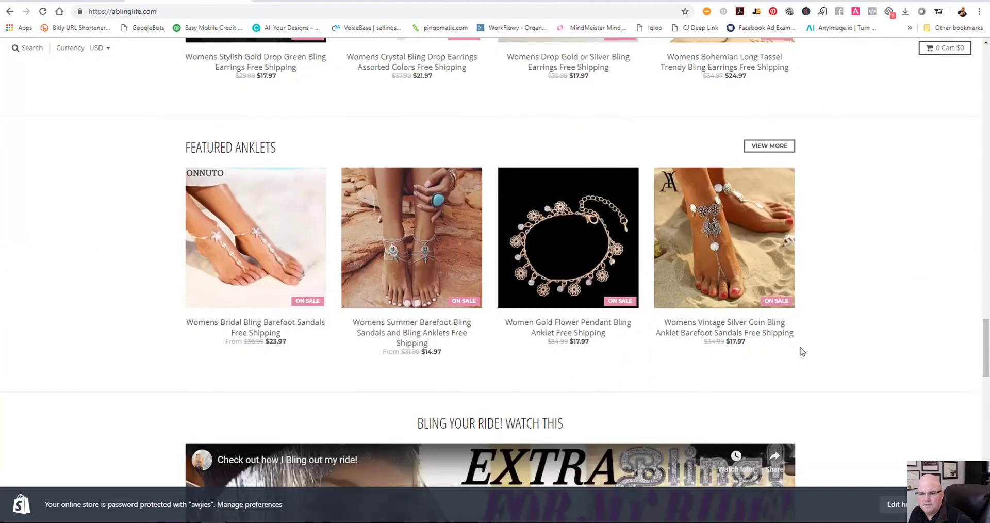
pyautogui.scroll(-20, 802, 351)
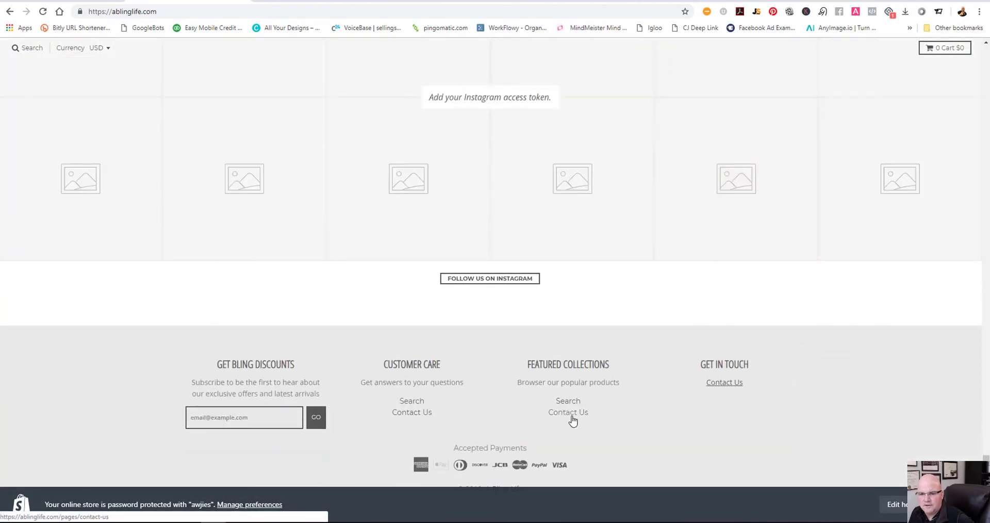
pyautogui.click(572, 417)
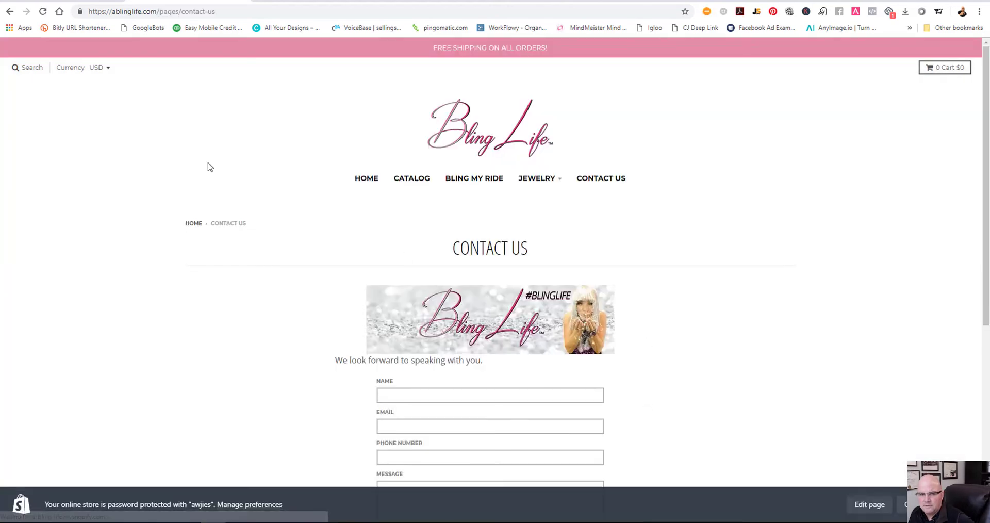
pyautogui.click(9, 13)
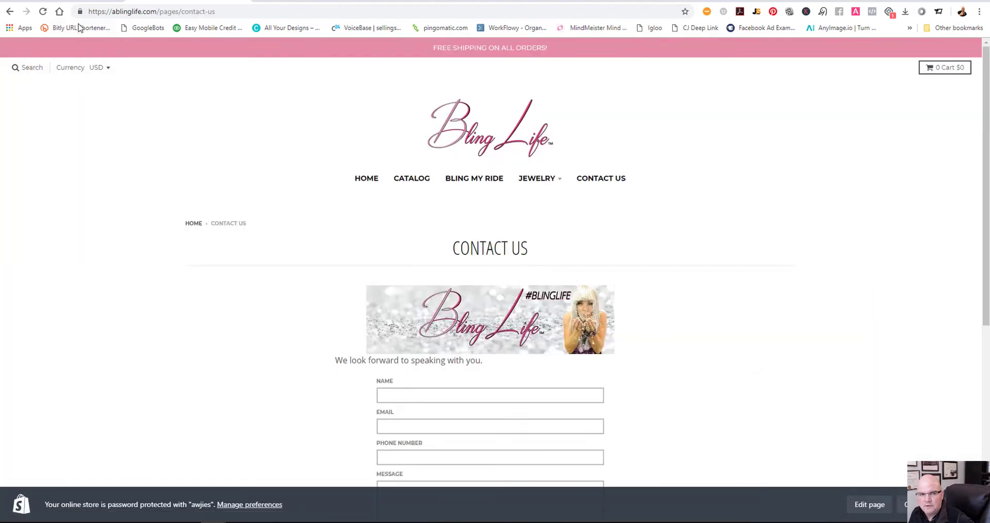
# Go back to the storefront and open the Bling Life home page to check the menu.
pyautogui.click(113, 4)
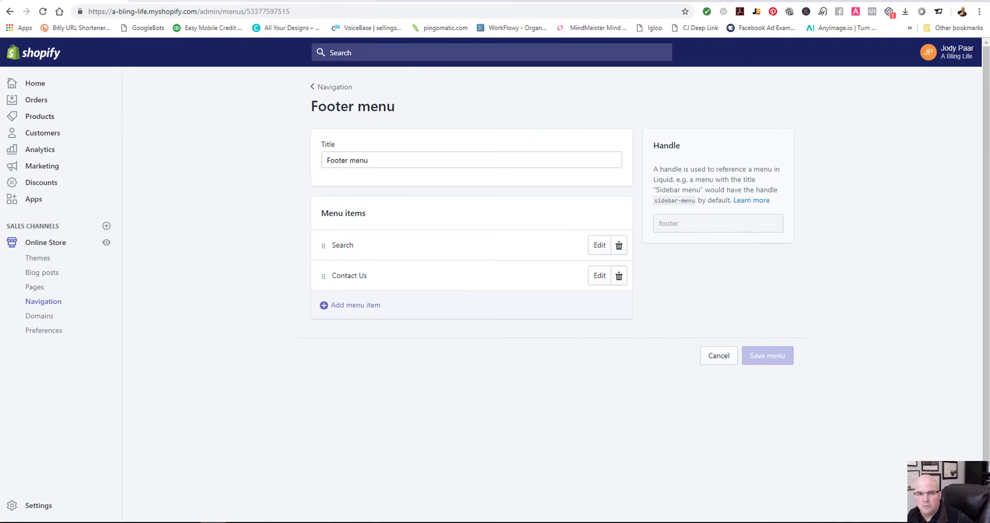
pyautogui.click(166, 3)
pyautogui.click(537, 135)
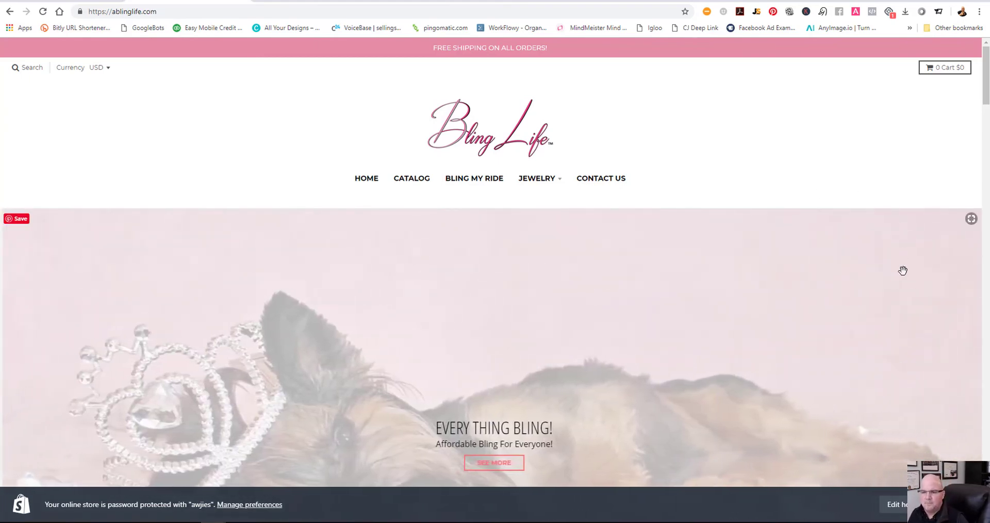
pyautogui.scroll(-4, 898, 289)
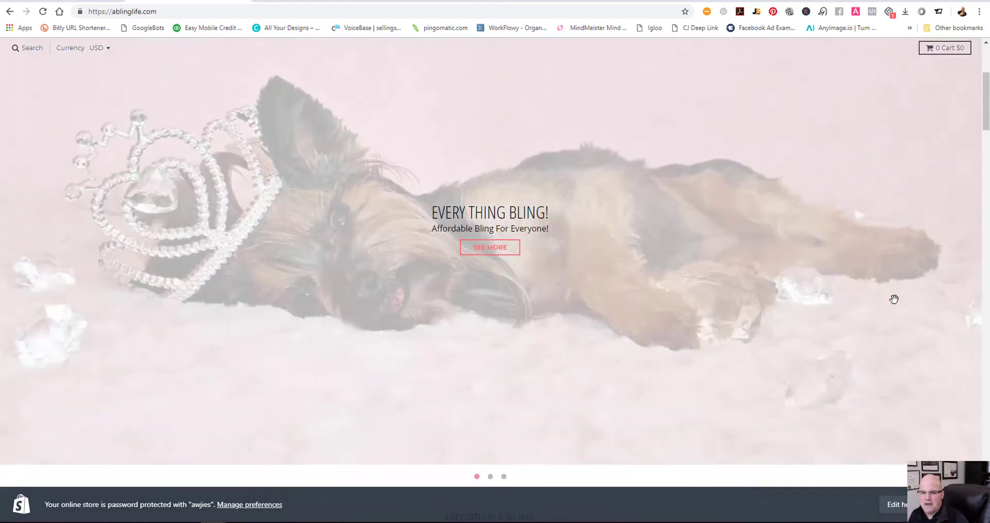
pyautogui.scroll(-10, 894, 299)
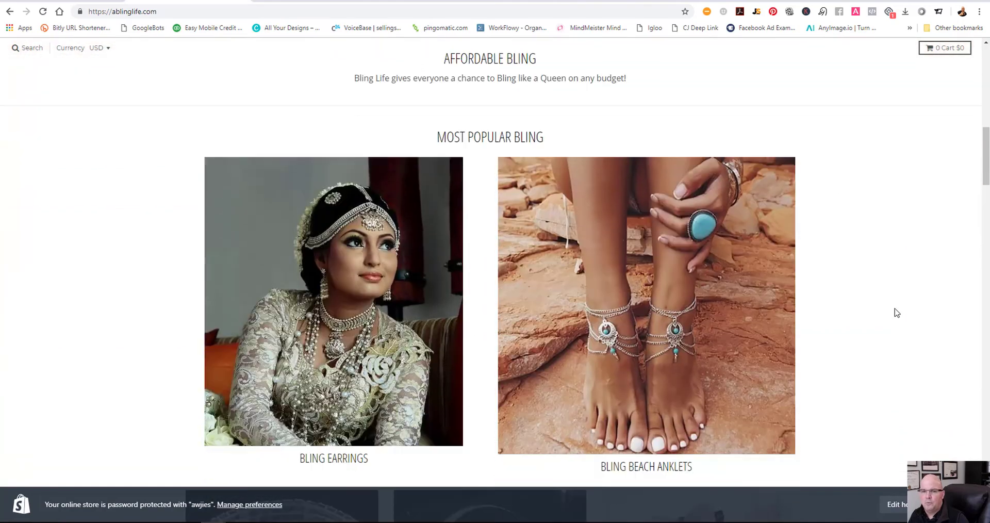
pyautogui.scroll(-5, 897, 313)
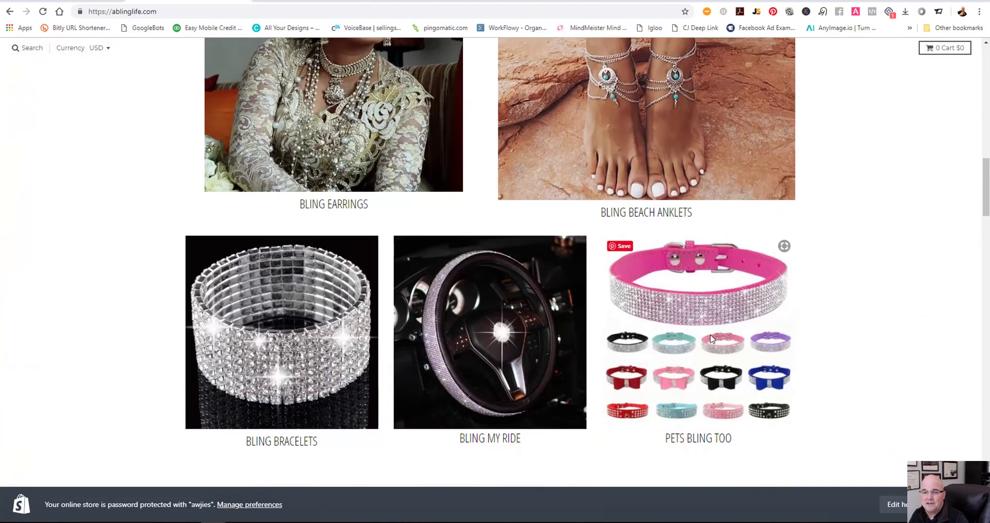
pyautogui.scroll(-1, 166, 286)
pyautogui.scroll(-15, 167, 285)
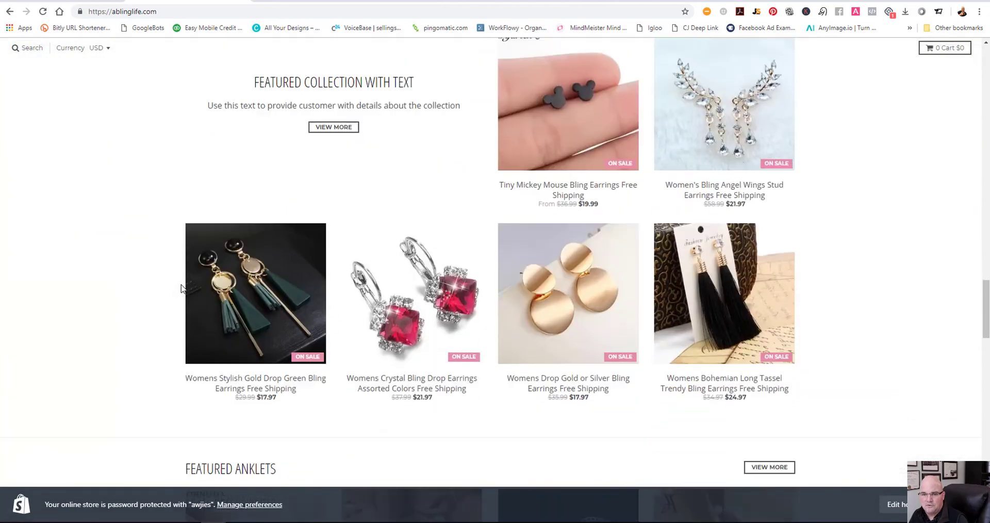
pyautogui.scroll(-18, 183, 289)
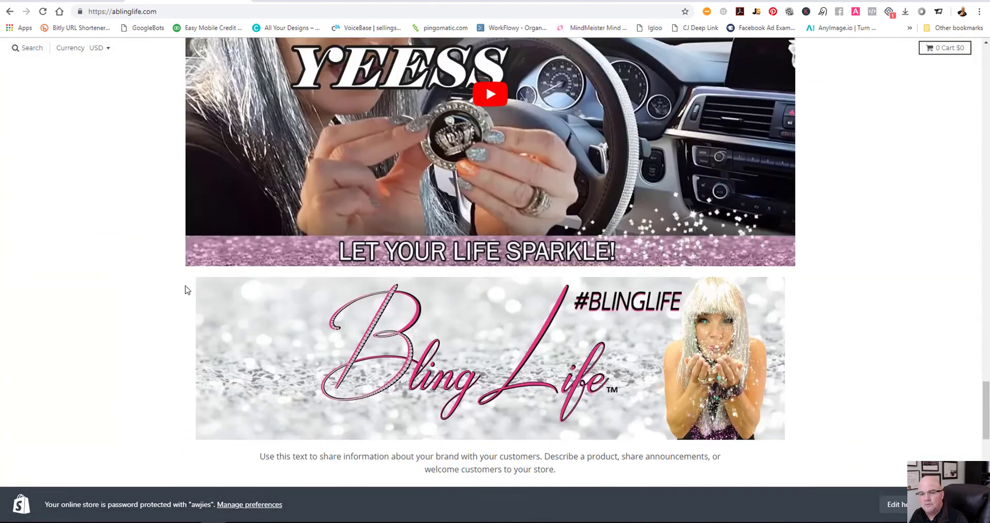
pyautogui.scroll(-14, 186, 290)
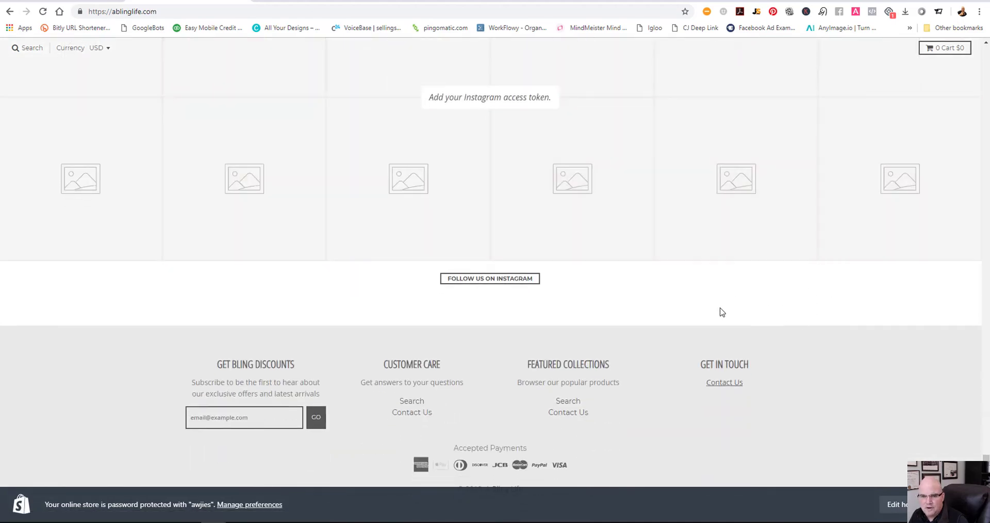
pyautogui.scroll(7, 822, 334)
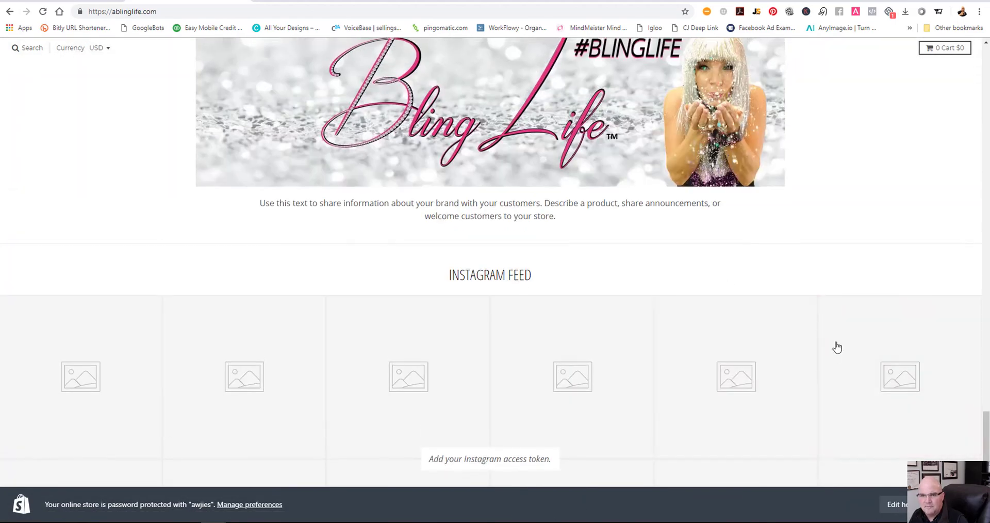
pyautogui.scroll(-4, 837, 347)
pyautogui.scroll(15, 833, 321)
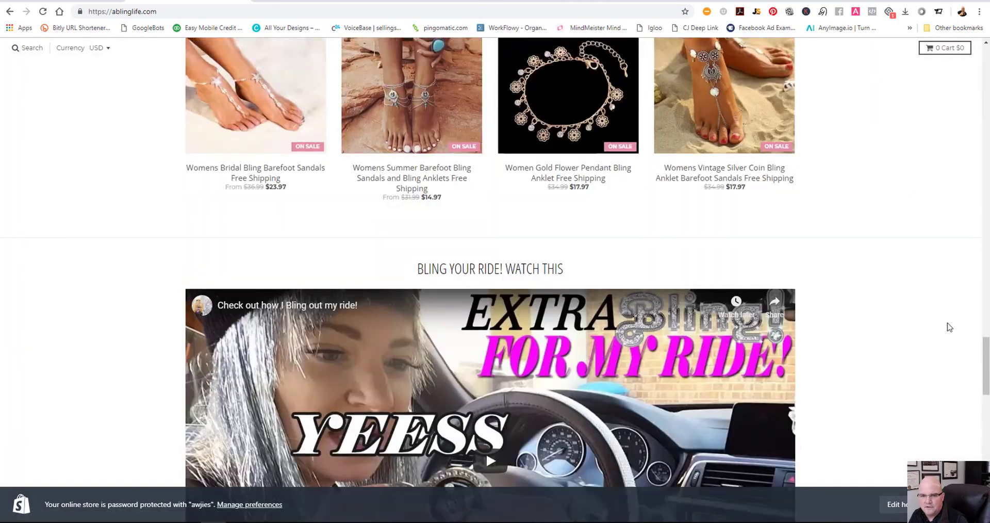
pyautogui.scroll(10, 909, 325)
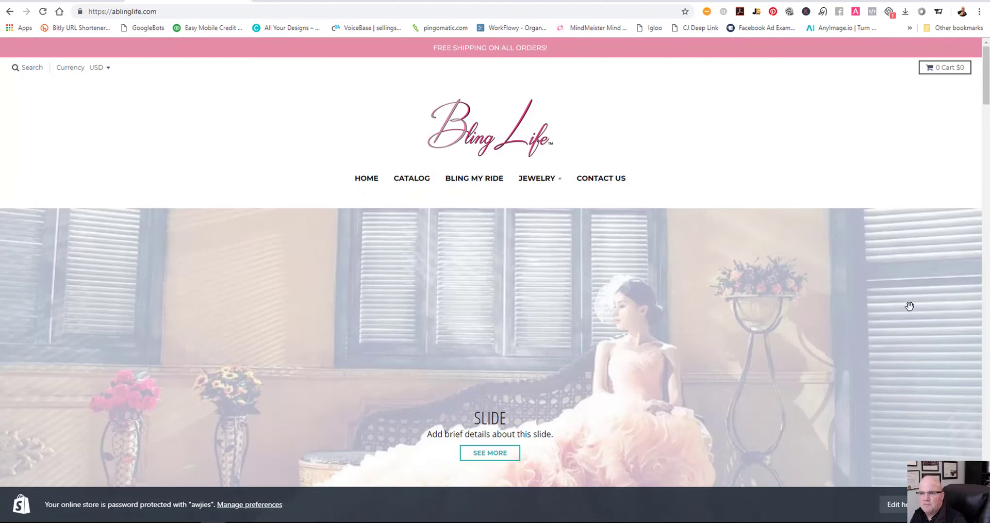